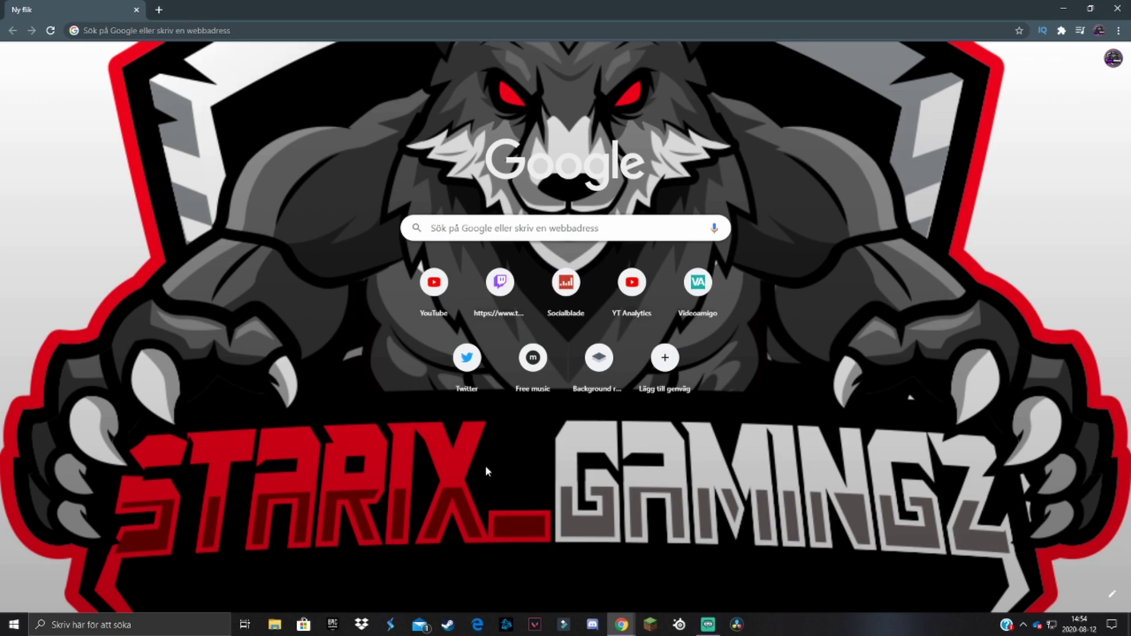
Load streamelements.com in Google Chrome
click(670, 30)
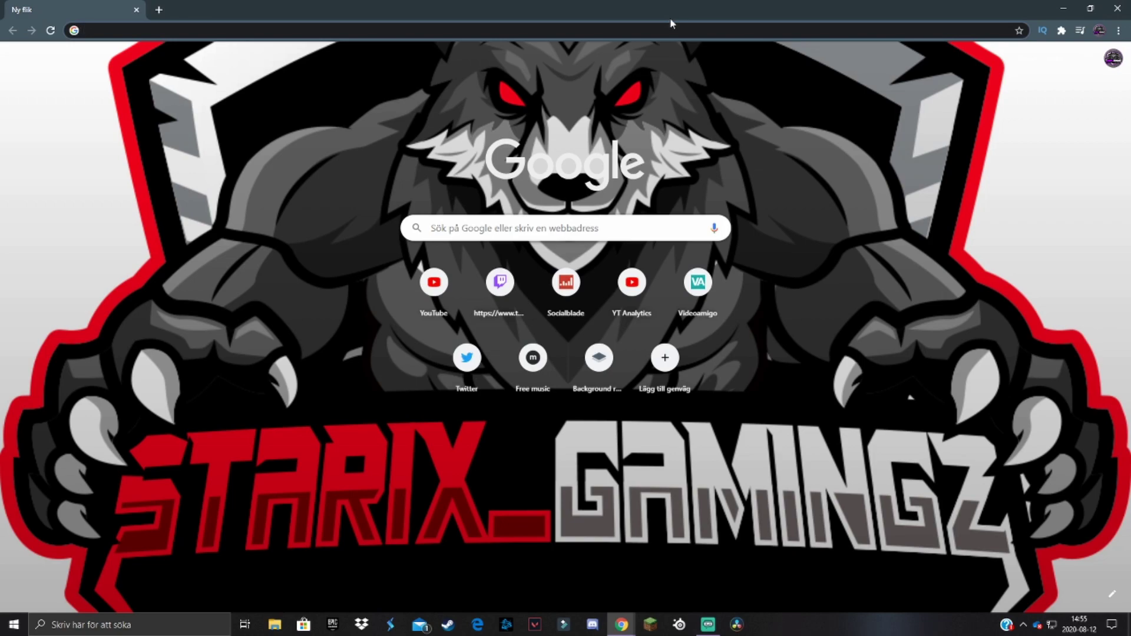
text(s)
text(tr)
text(eam)
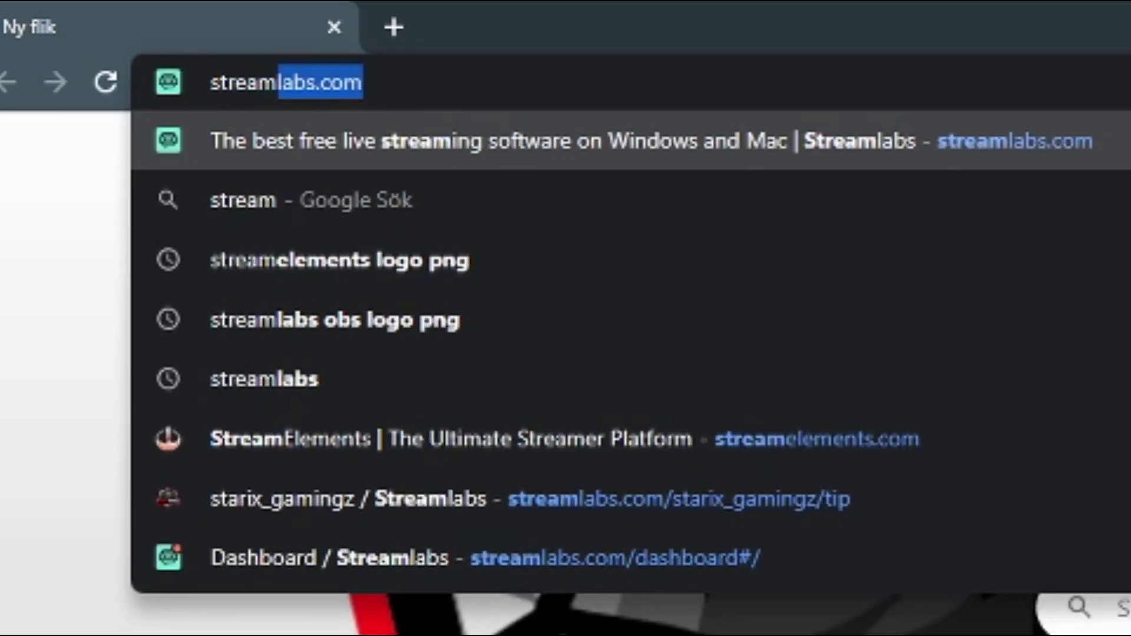
text(el)
key(Return)
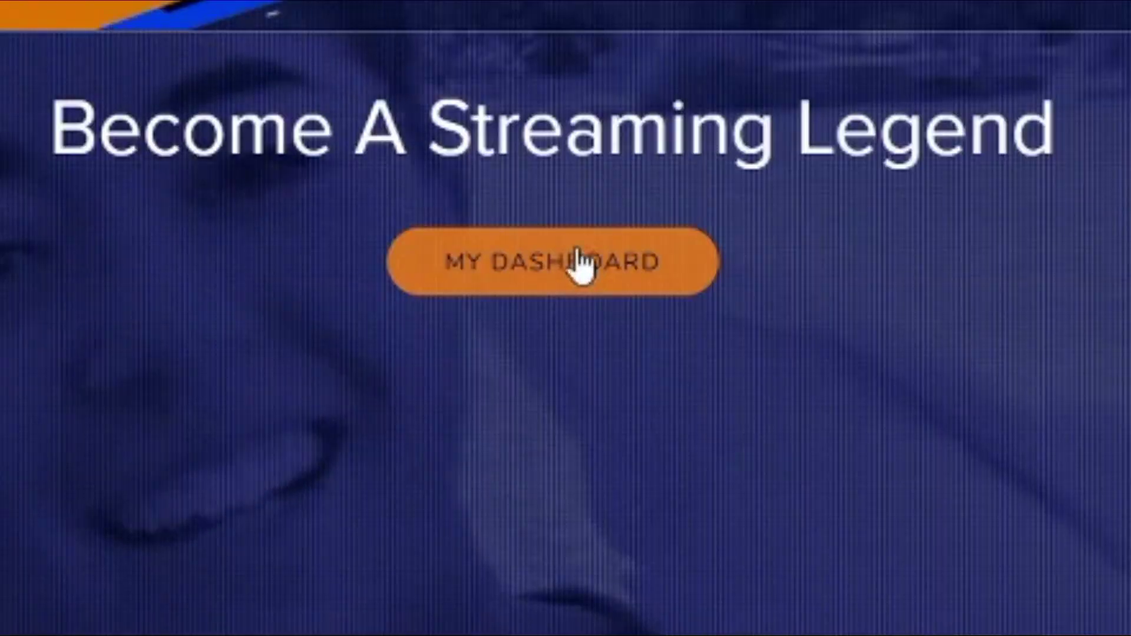
Go to MY DASHBOARD from the StreamElements home page
click(566, 249)
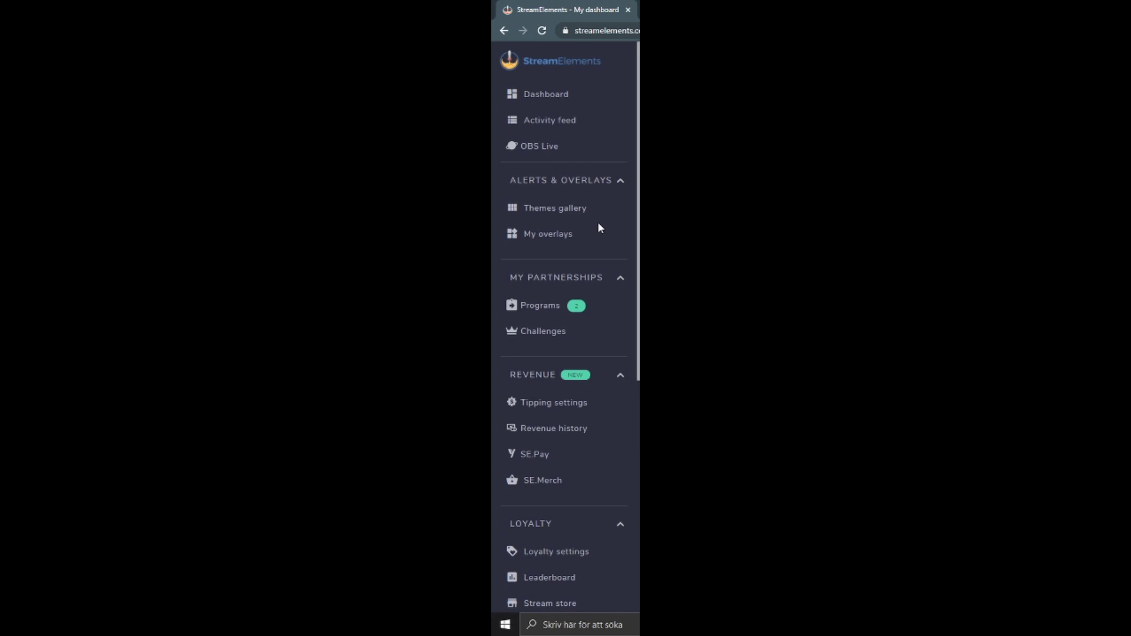
scroll(598, 221, down, 1)
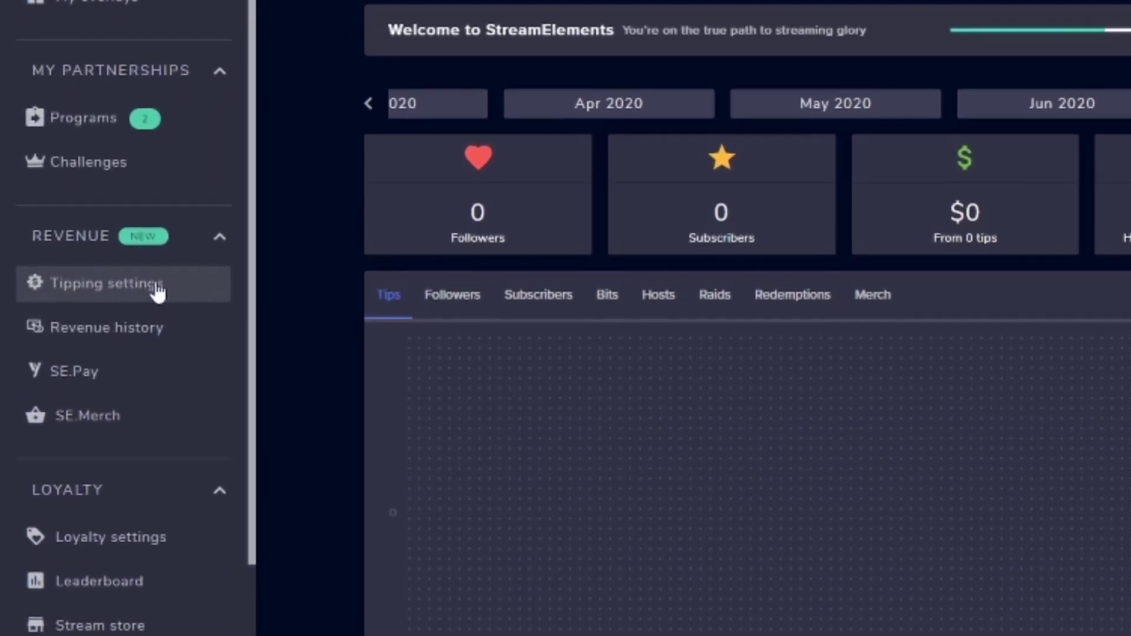
Open Tipping settings under Revenue and select the PayPal email field
click(81, 284)
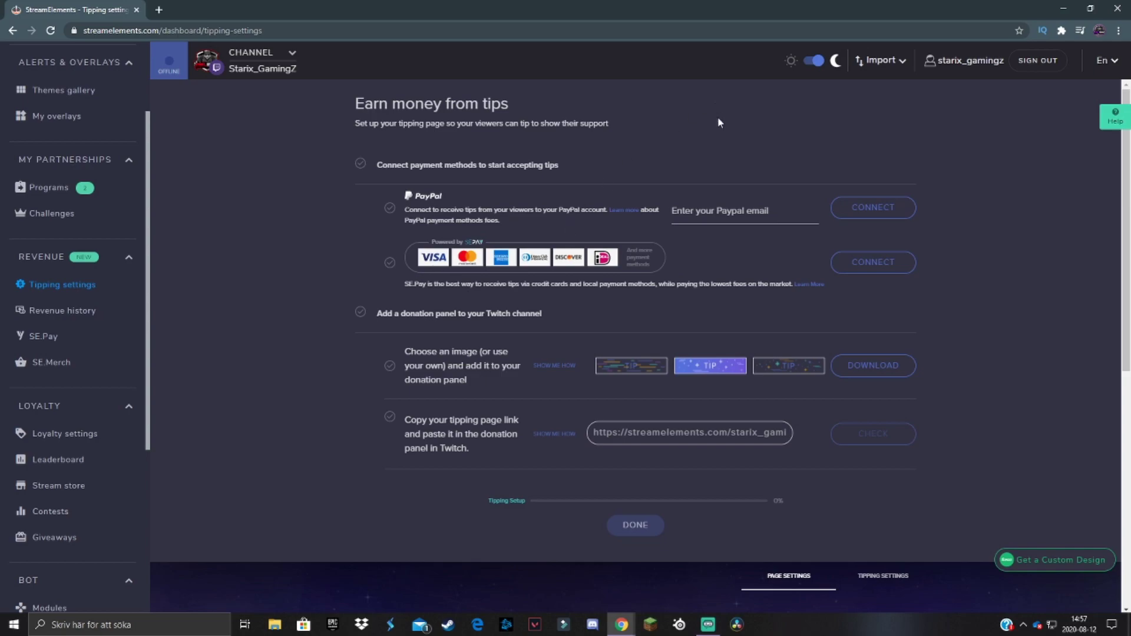
click(717, 210)
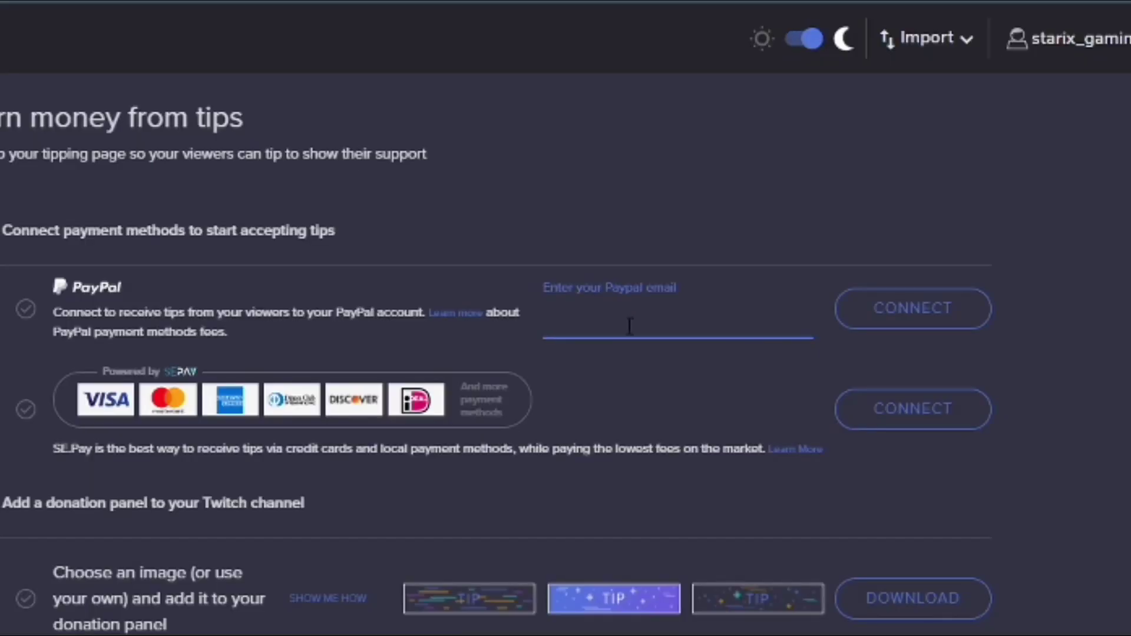
text(rgrdg)
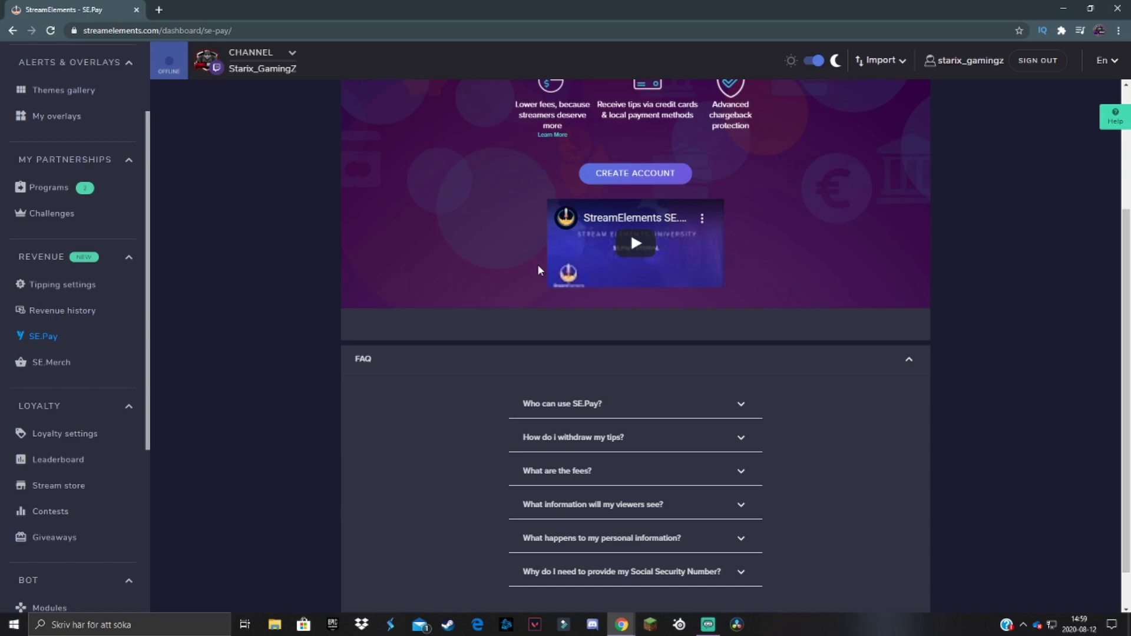
scroll(493, 309, up, 3)
scroll(493, 308, up, 3)
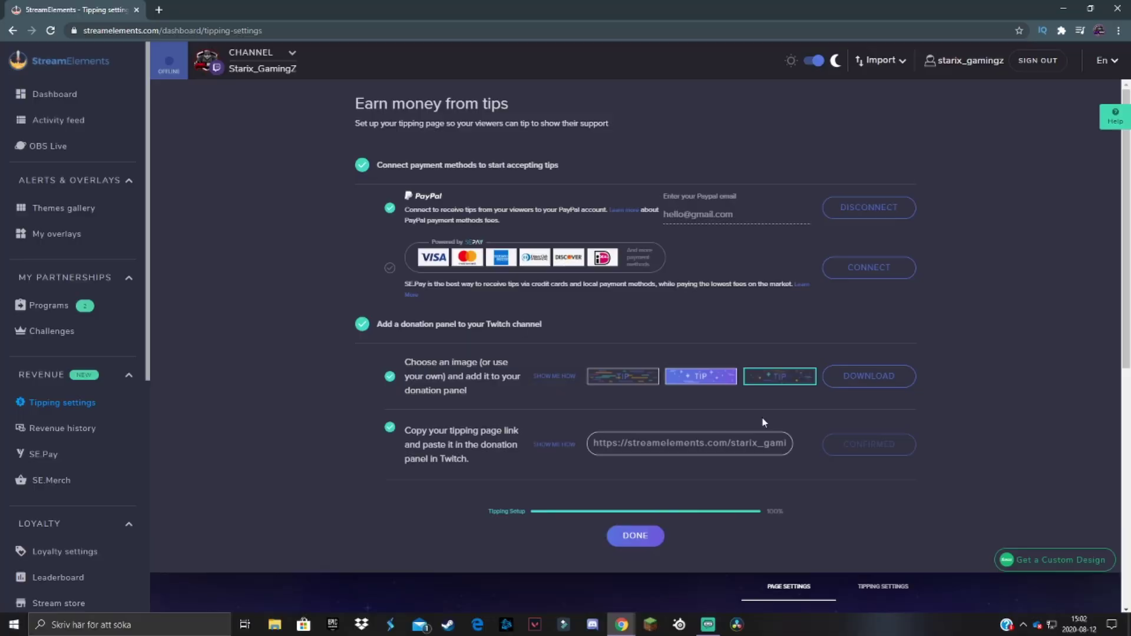
Open the Starix_GamingZ tipping page link, then return to Tipping settings
triple_click(388, 378)
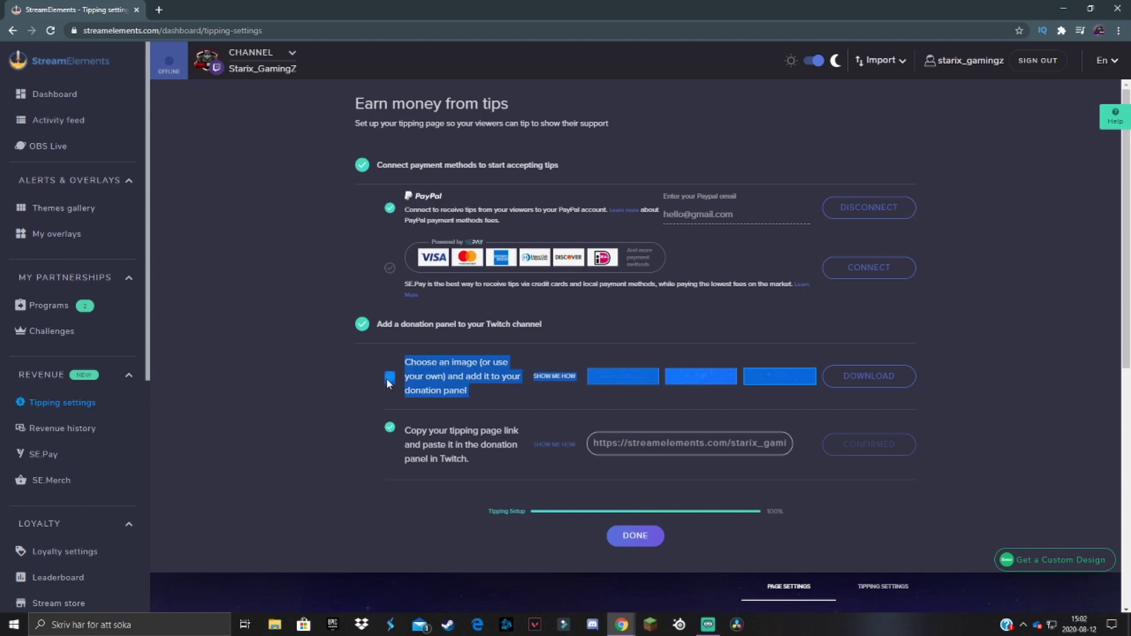
click(358, 372)
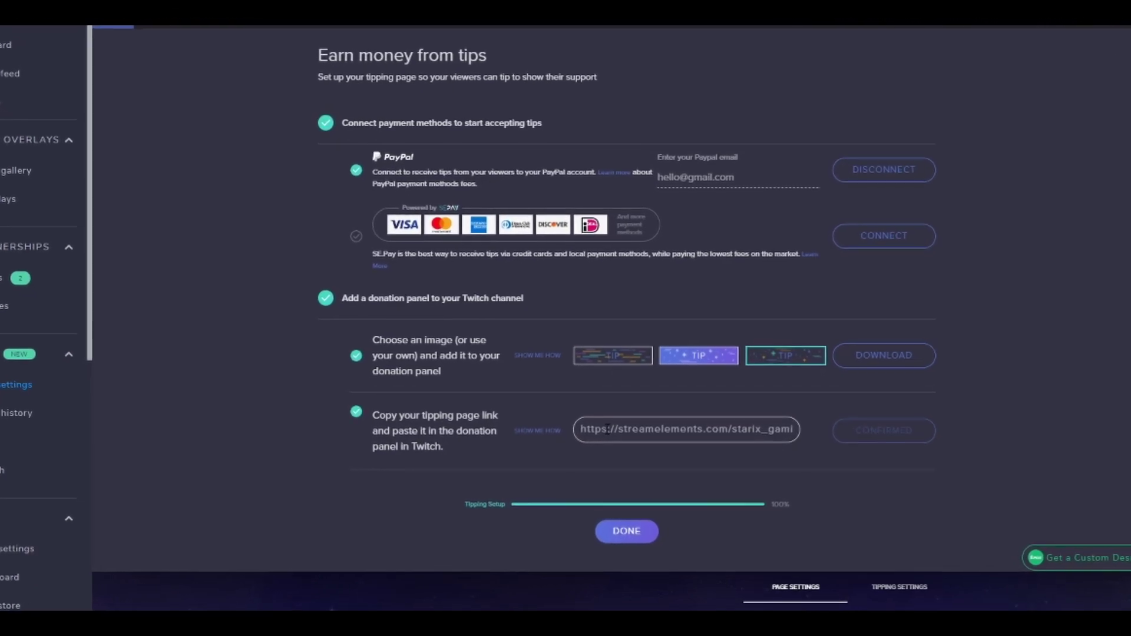
click(724, 429)
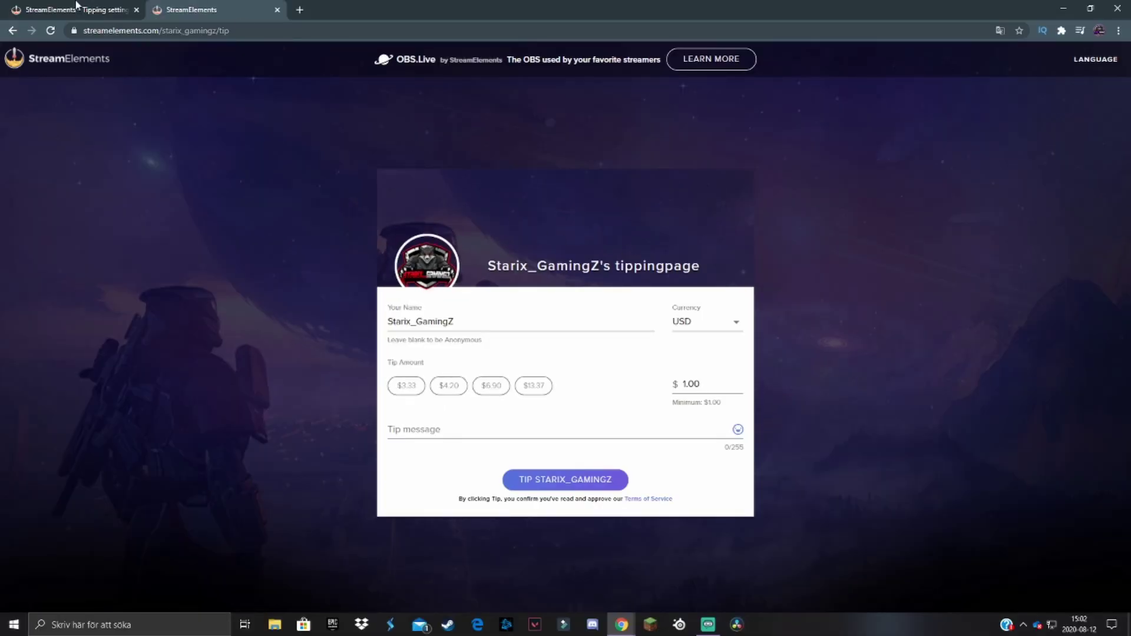
key(ctrl+shift+Tab)
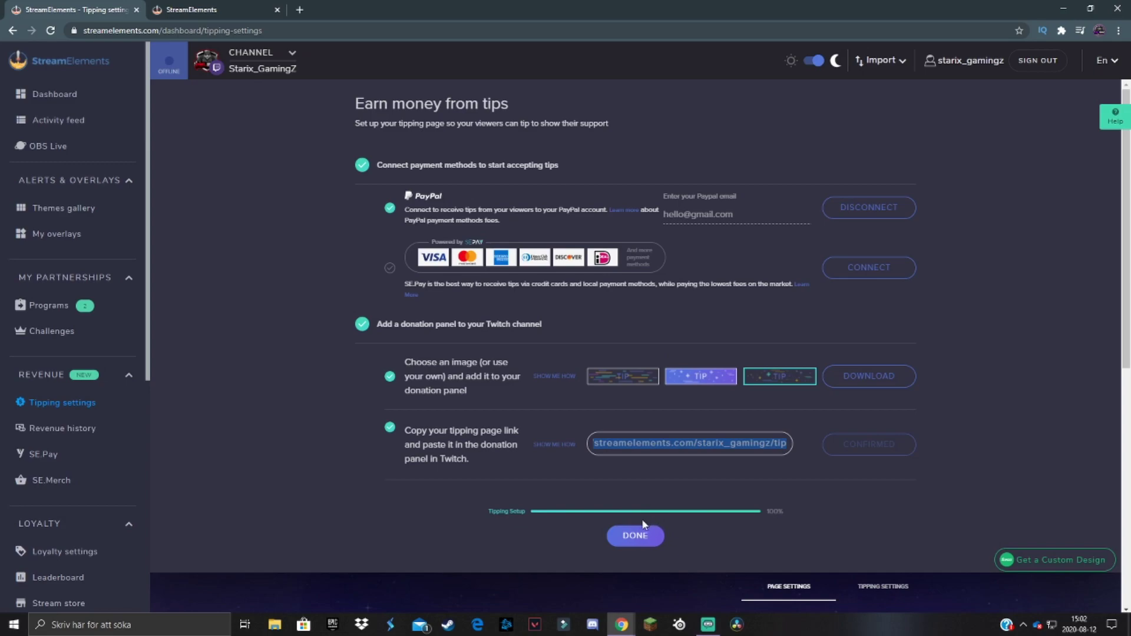
Mark the setup checklist done and bring up the minimum amount in Page Settings
click(636, 535)
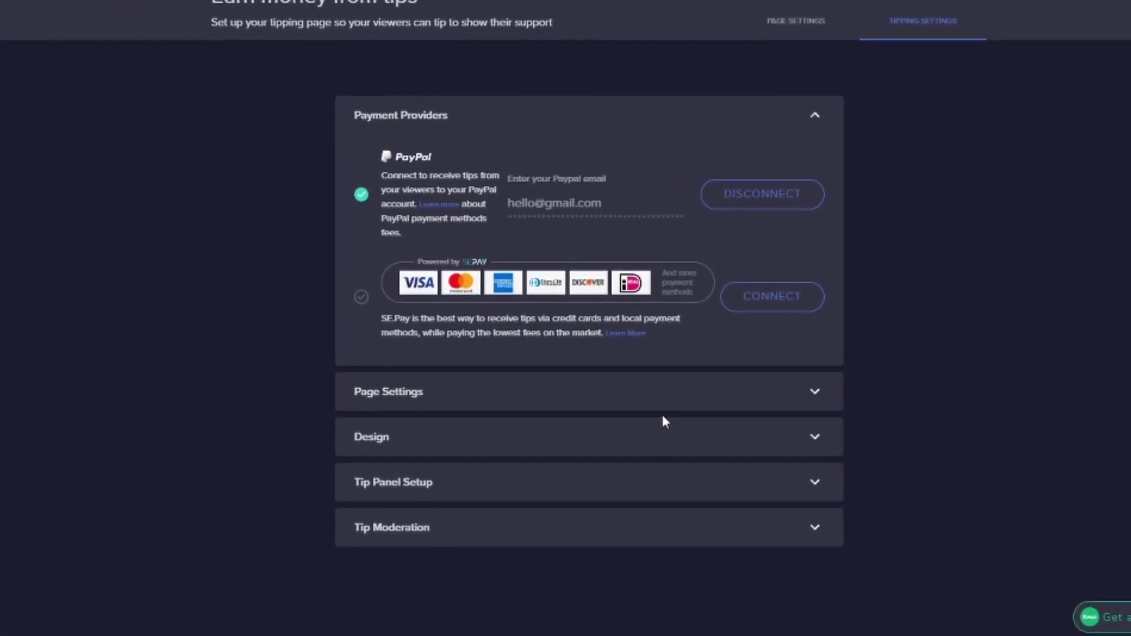
click(651, 409)
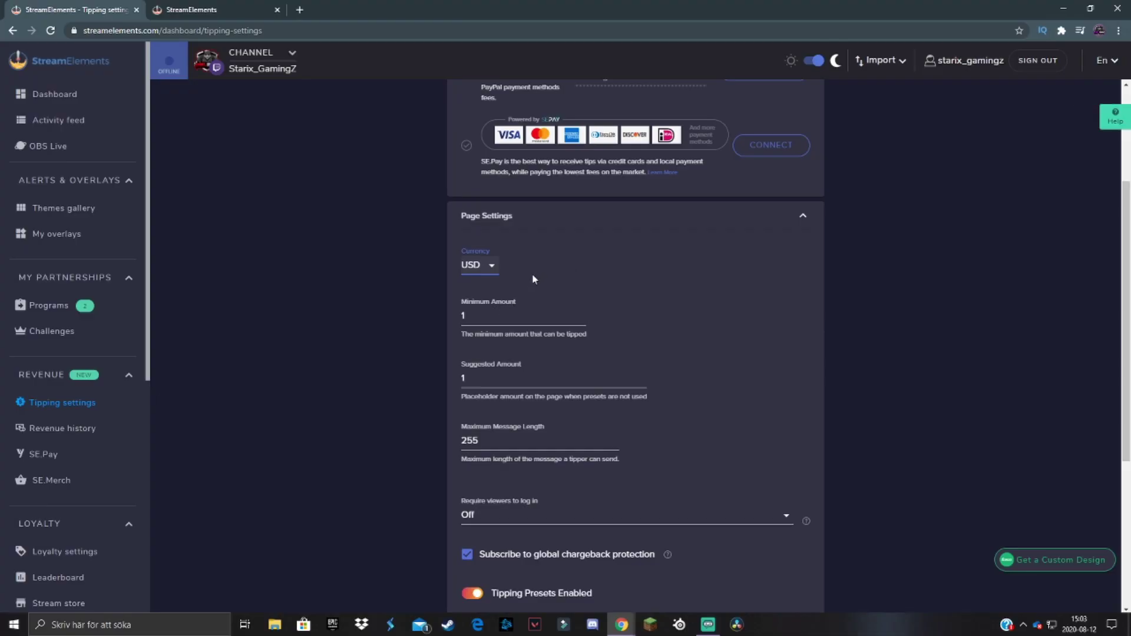
click(507, 314)
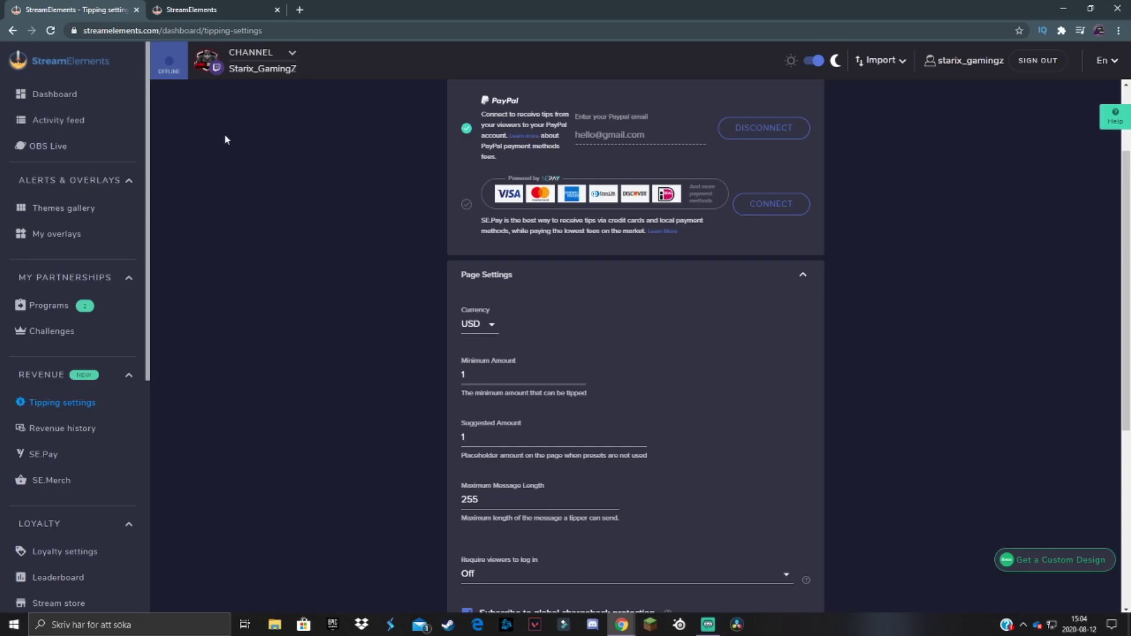
Select the 1.00 tip amount on the public tipping page
click(191, 9)
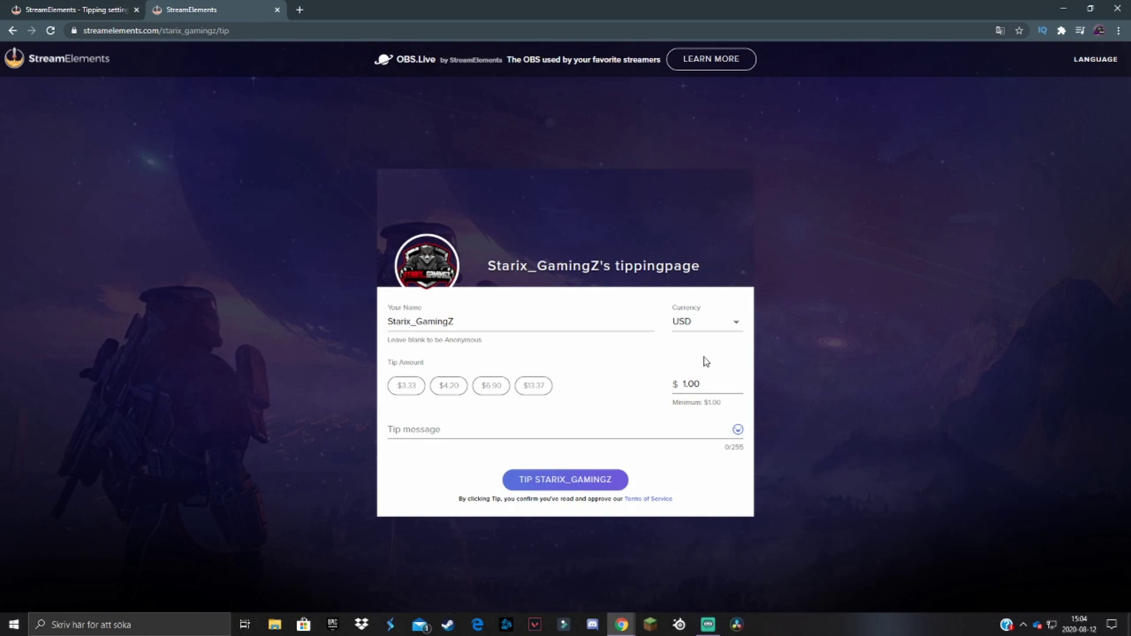
click(707, 384)
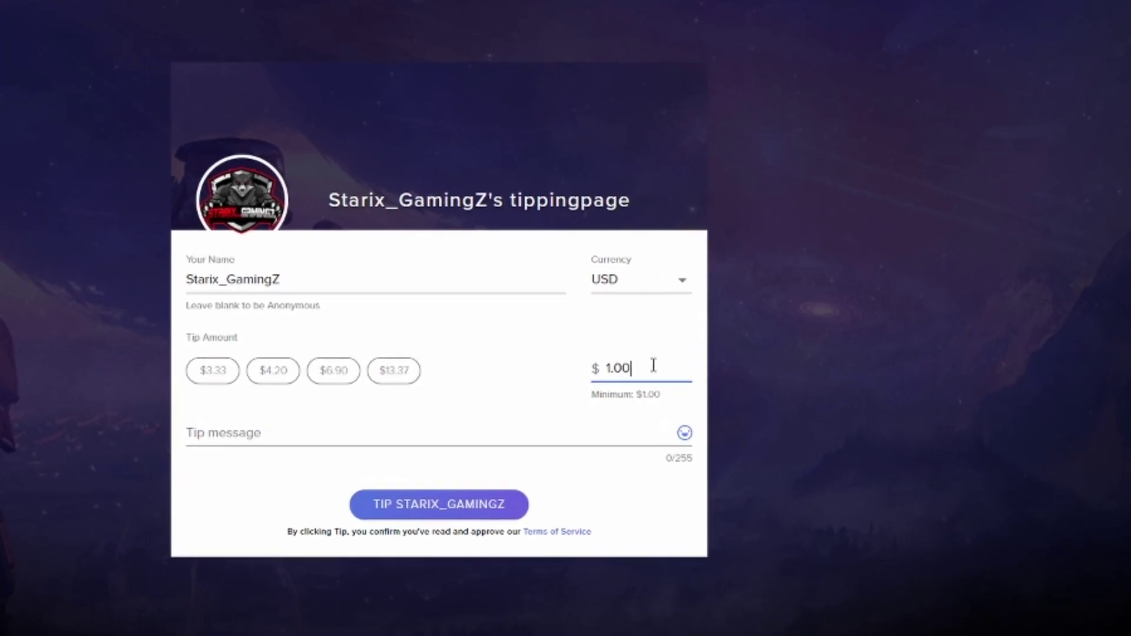
drag(653, 366, 604, 368)
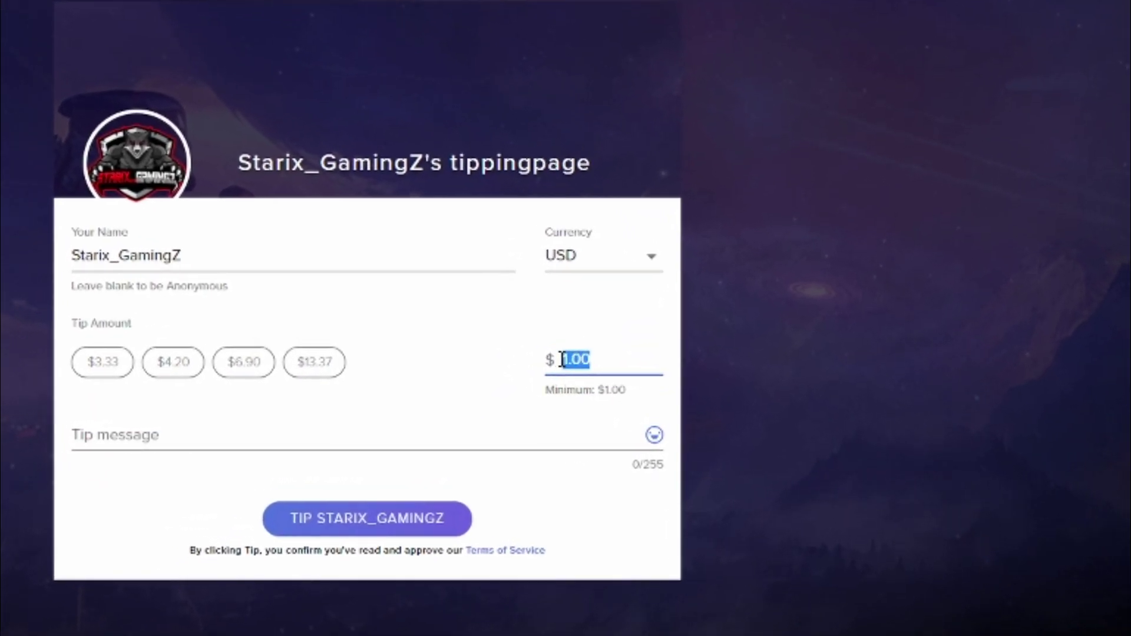
click(601, 389)
double_click(609, 390)
click(565, 416)
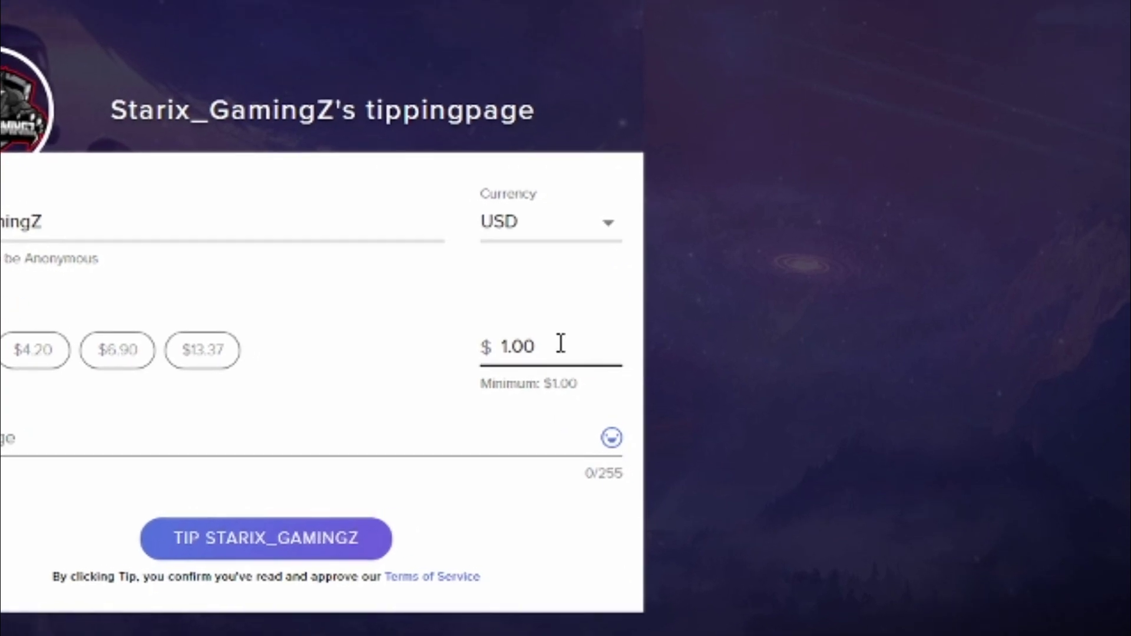
double_click(531, 346)
click(566, 345)
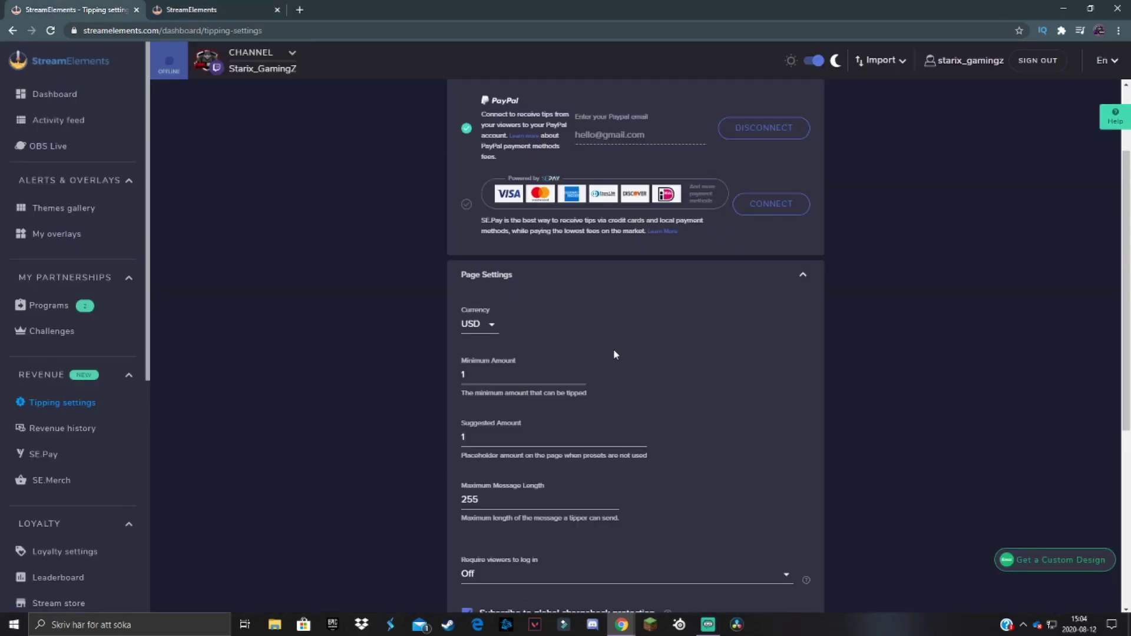
scroll(614, 349, down, 3)
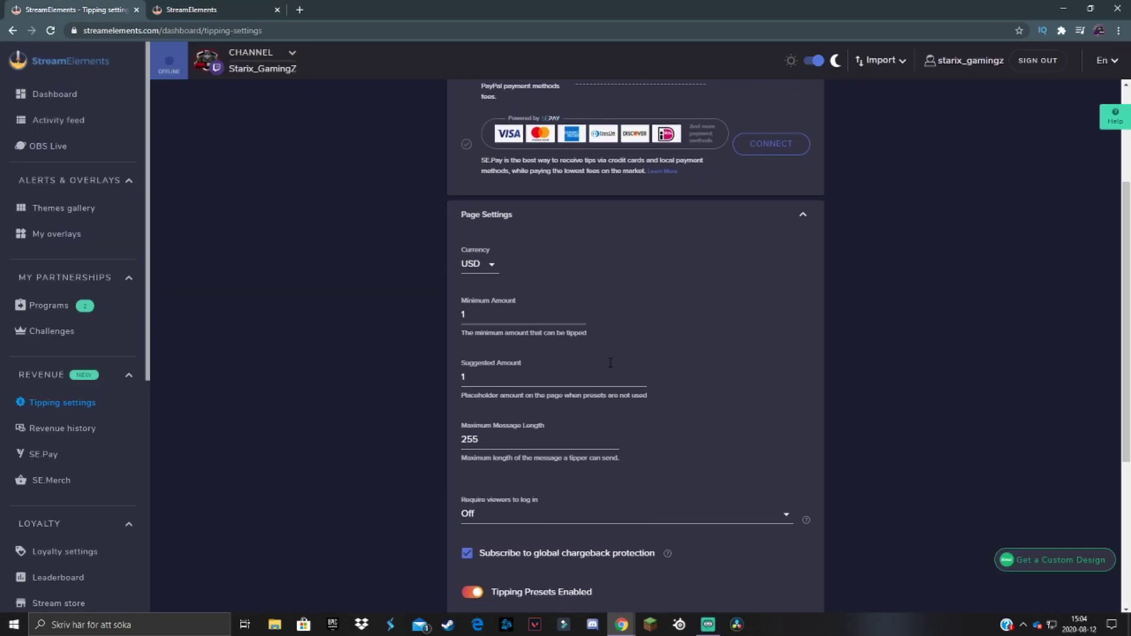
scroll(601, 363, down, 2)
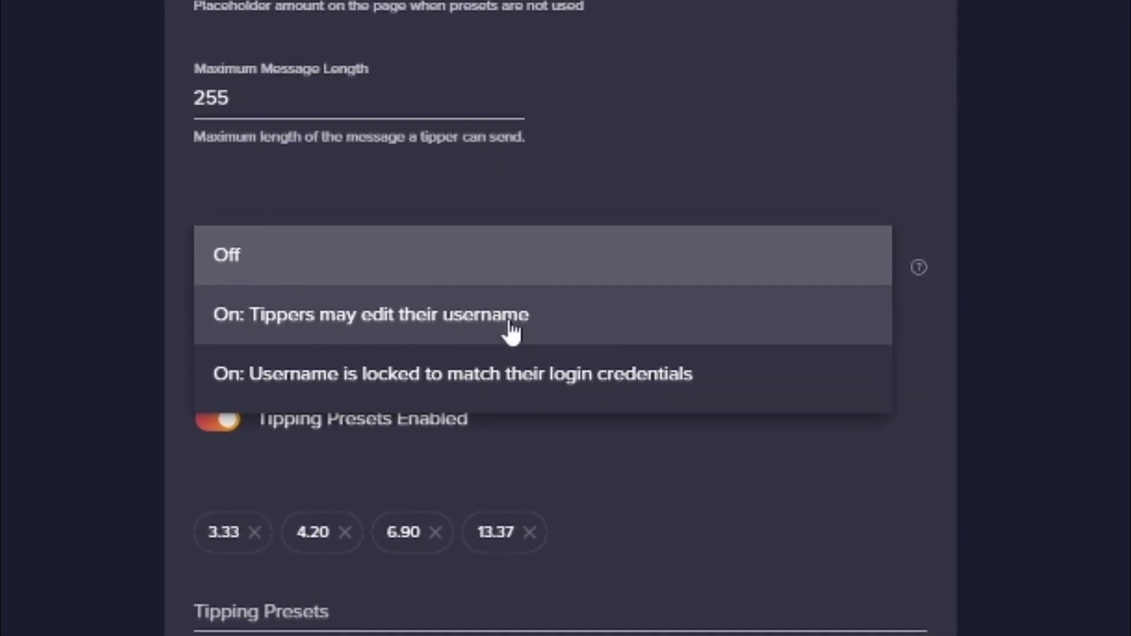
Set 'Require viewers to log in' to 'On: Tippers may edit their username'
click(528, 345)
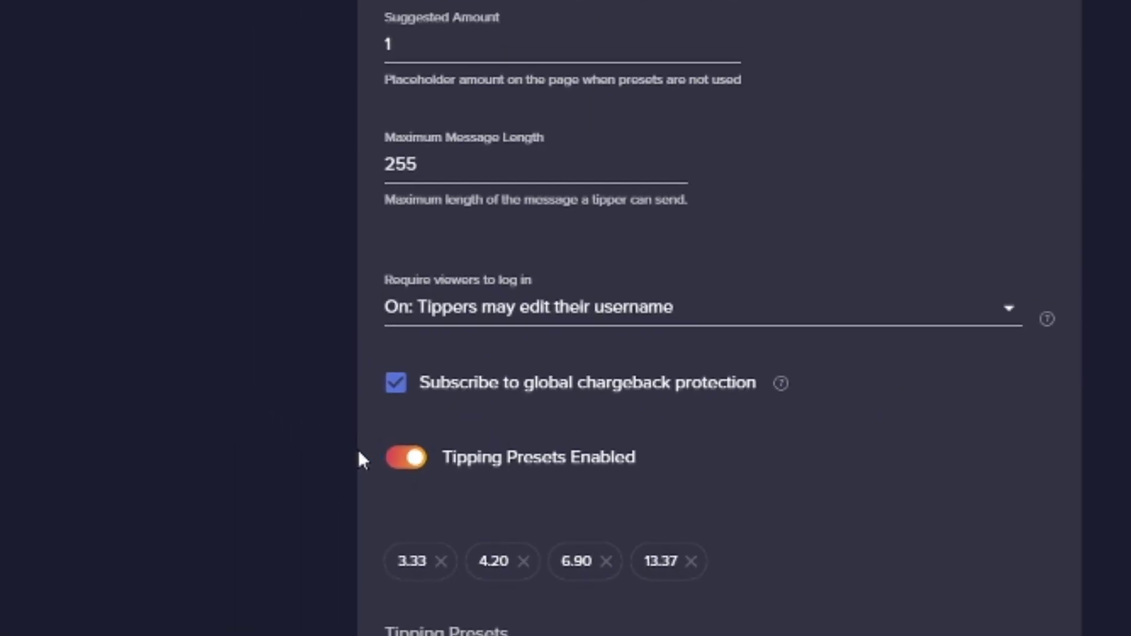
scroll(447, 476, down, 2)
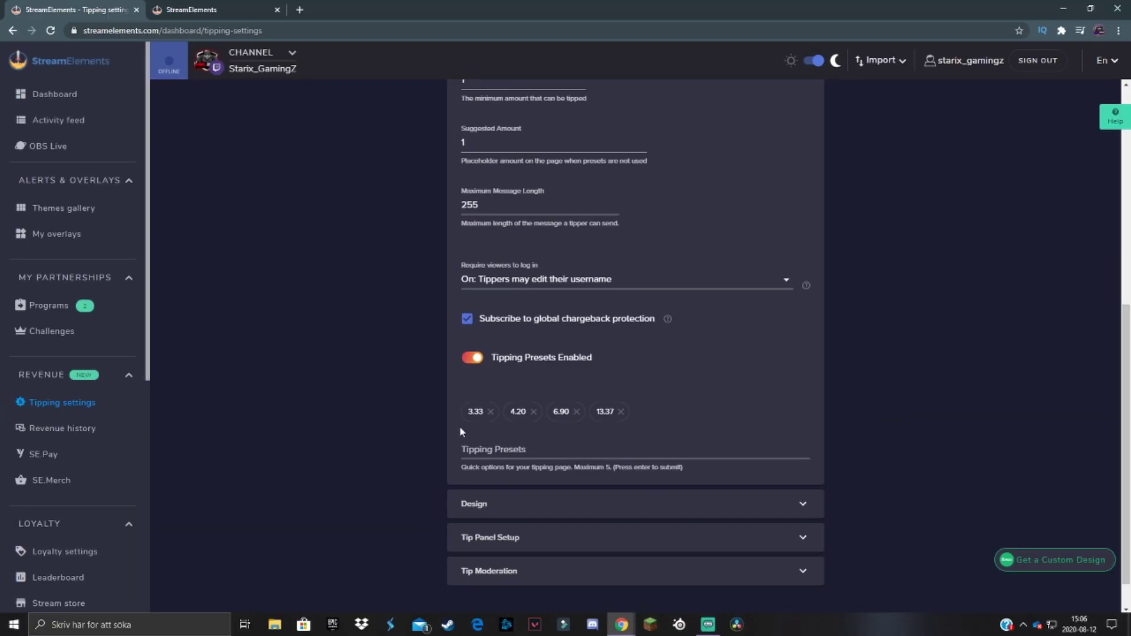
Select the $6.90 and $13.37 preset amounts on the public tipping page
click(211, 8)
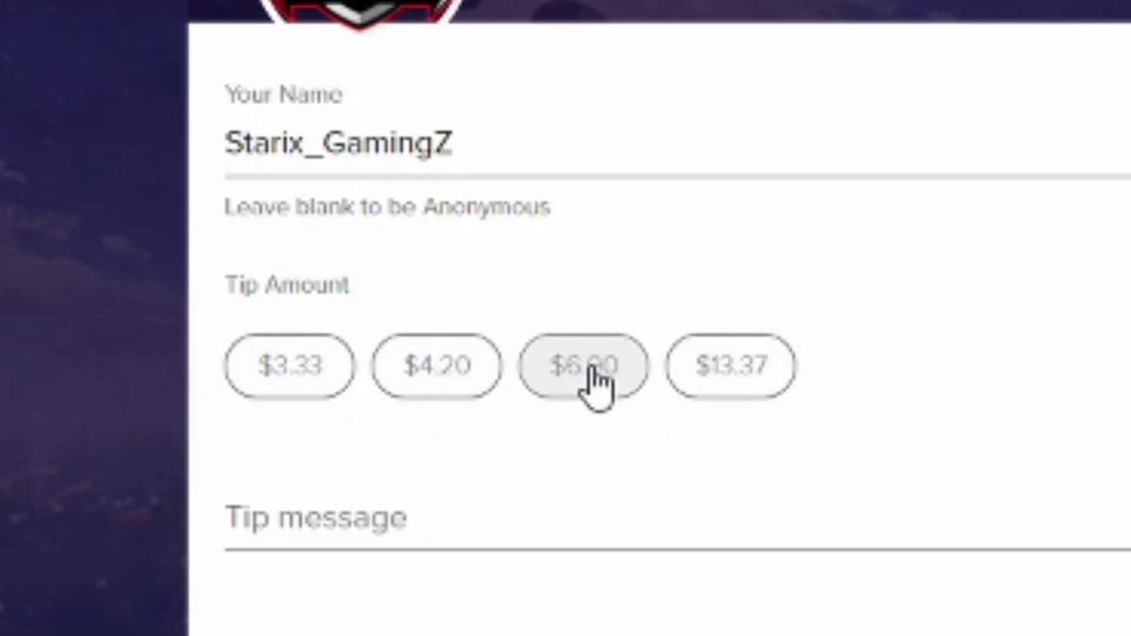
click(596, 379)
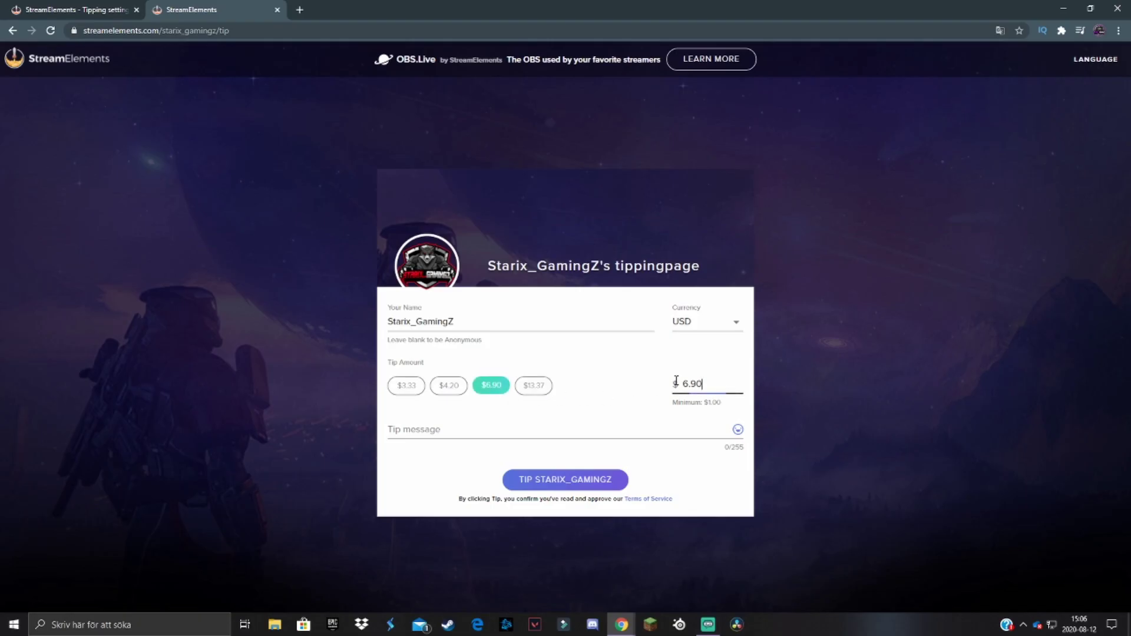
double_click(690, 383)
click(712, 386)
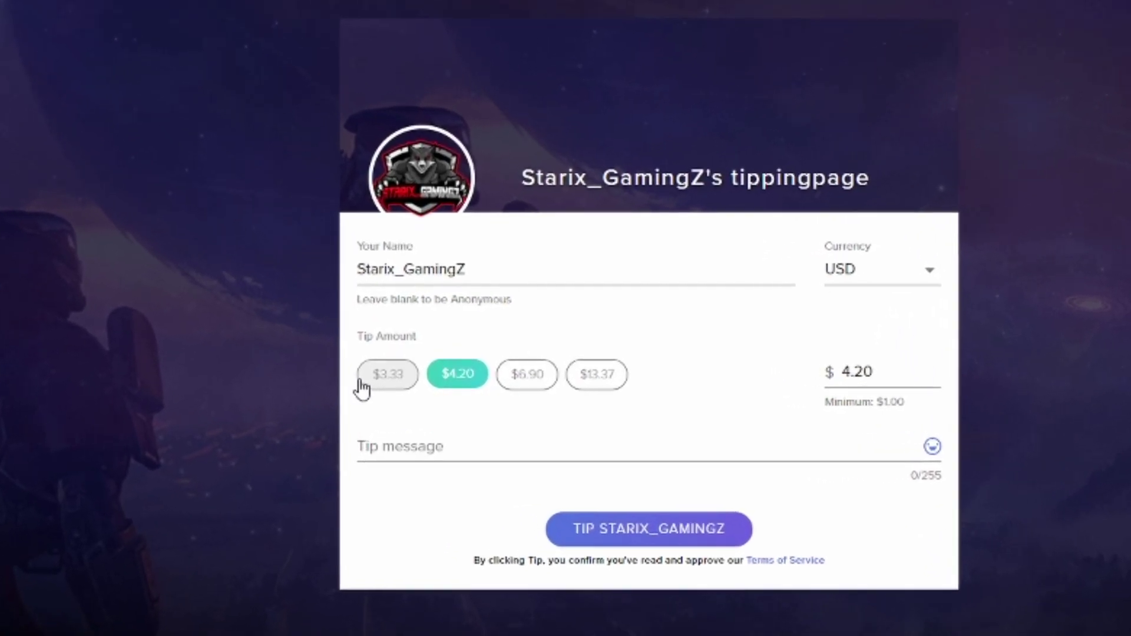
click(614, 372)
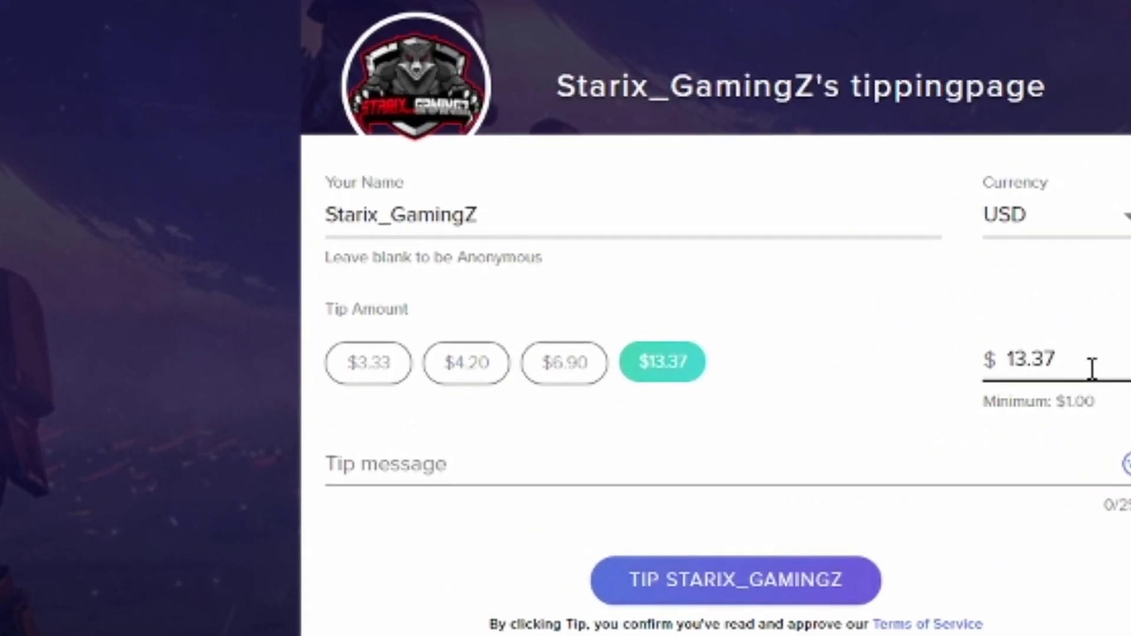
double_click(1047, 364)
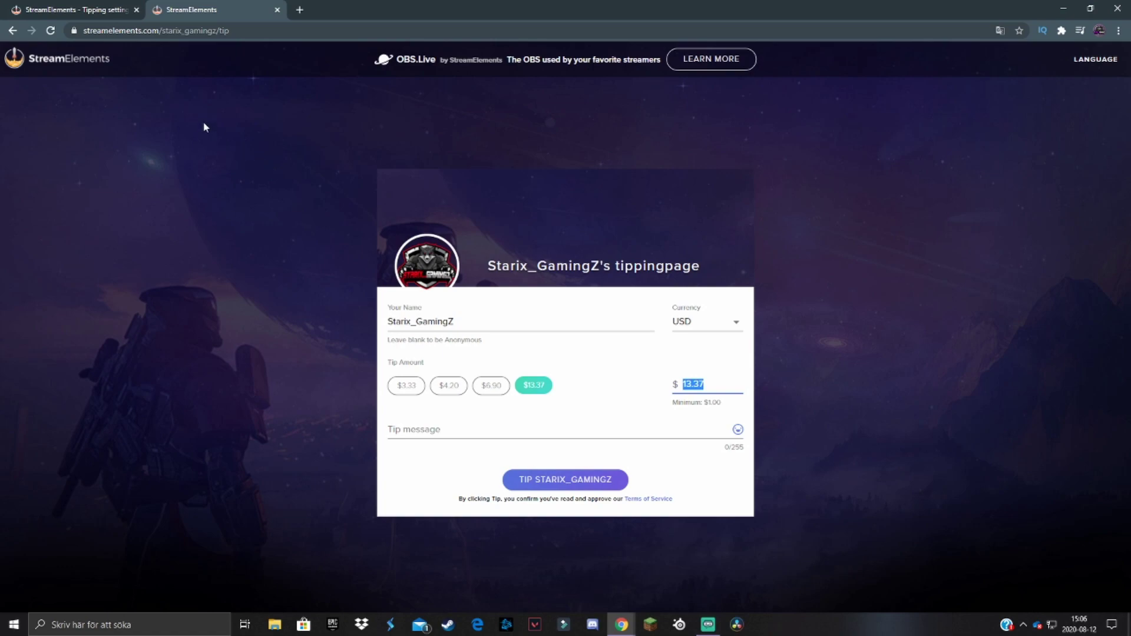
In Tipping settings, leave the Tipping Presets field without adding a preset
key(ctrl+shift+Tab)
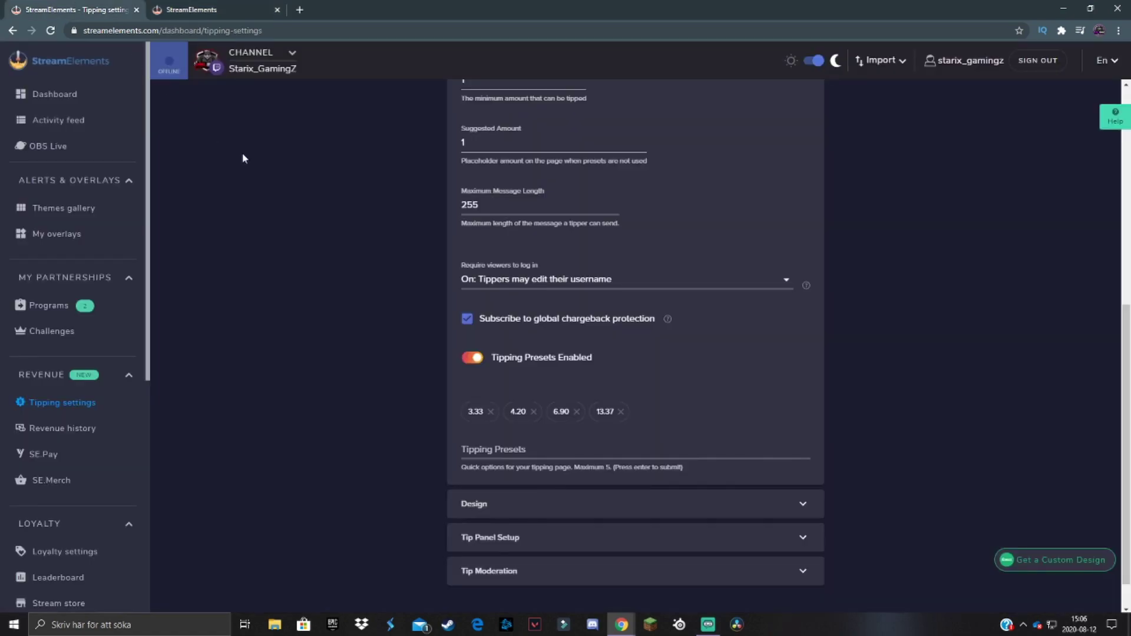
click(513, 446)
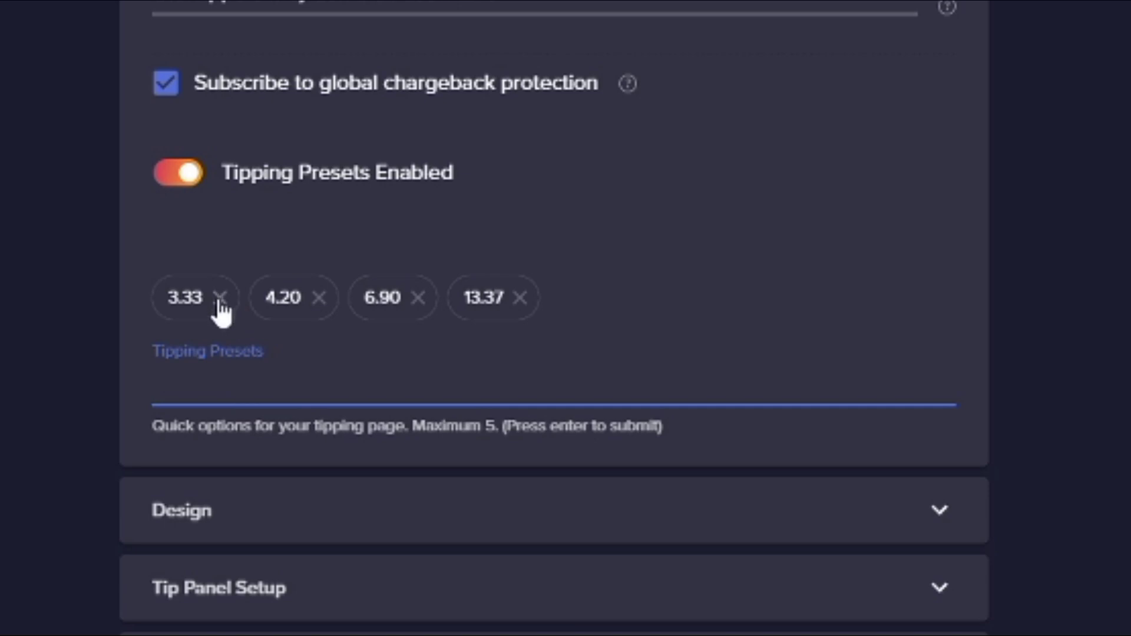
click(873, 345)
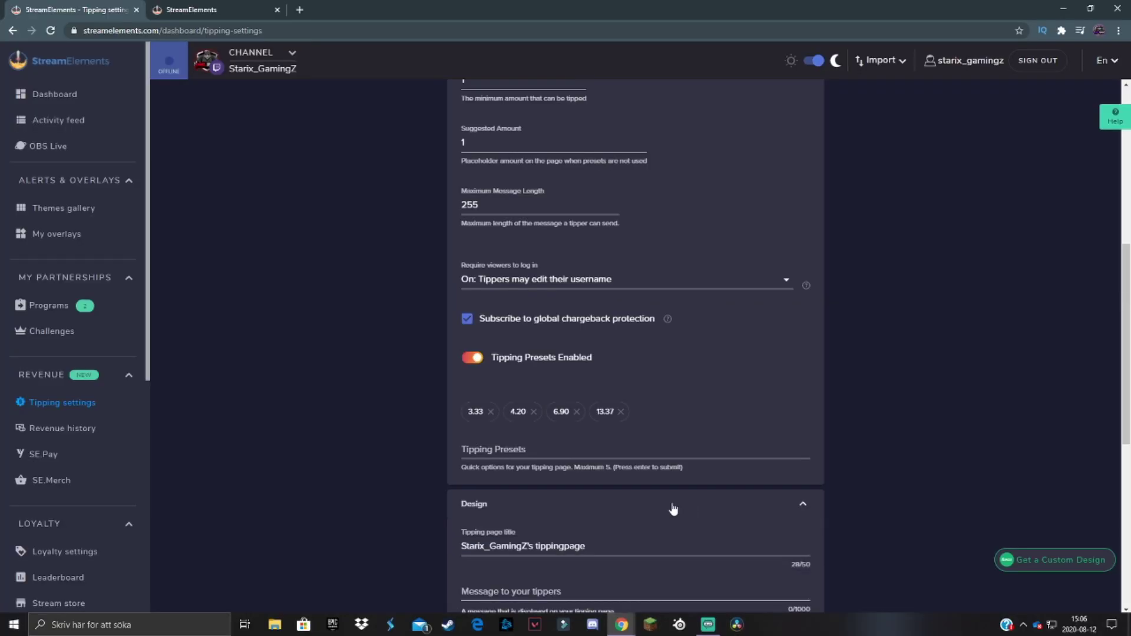
scroll(674, 509, down, 4)
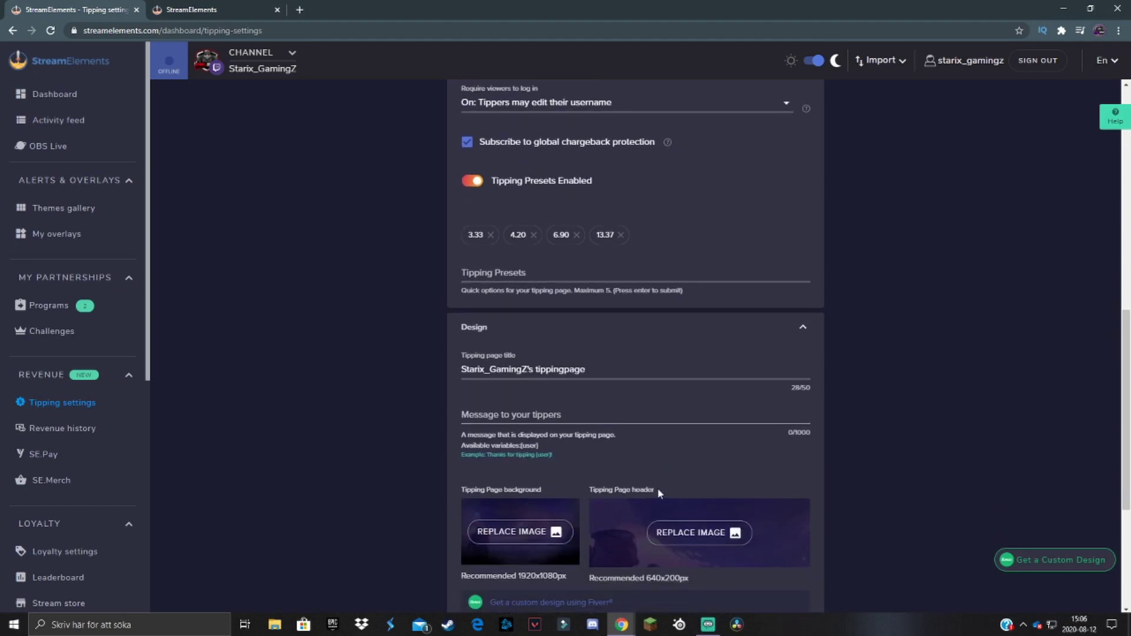
scroll(658, 488, down, 4)
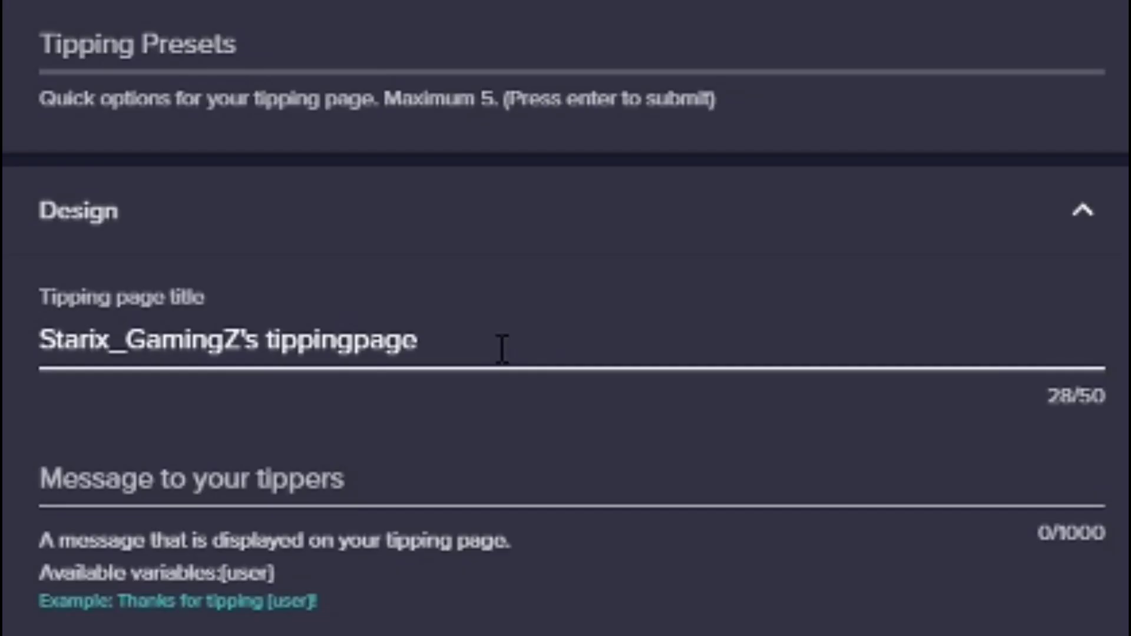
Select the 'Message to your tippers' field, then view the public tip page
click(584, 240)
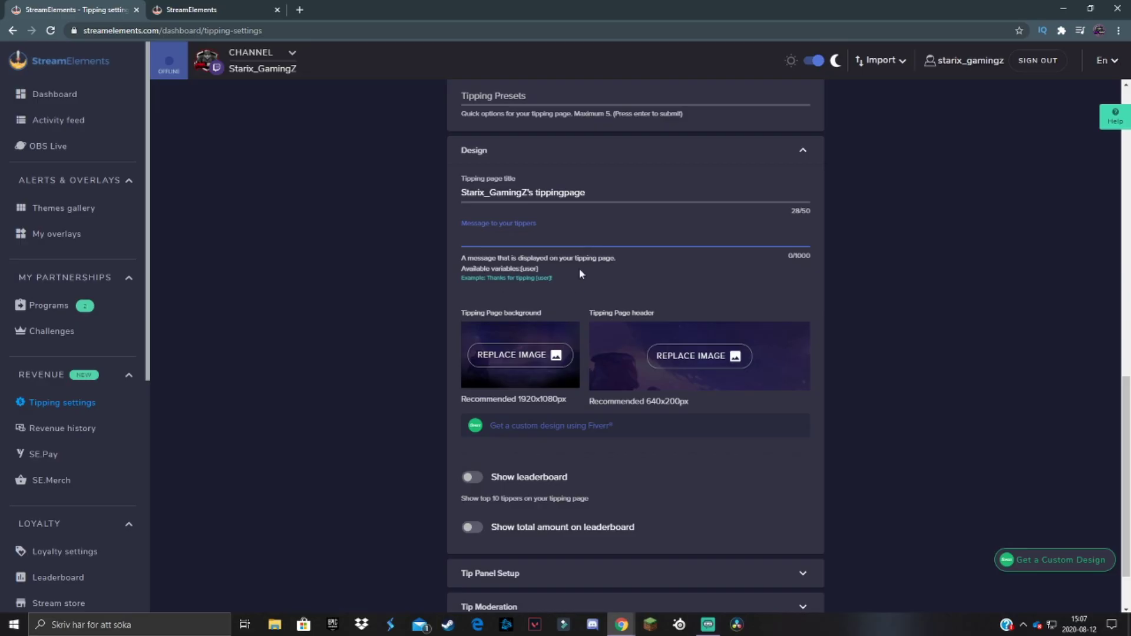
click(199, 9)
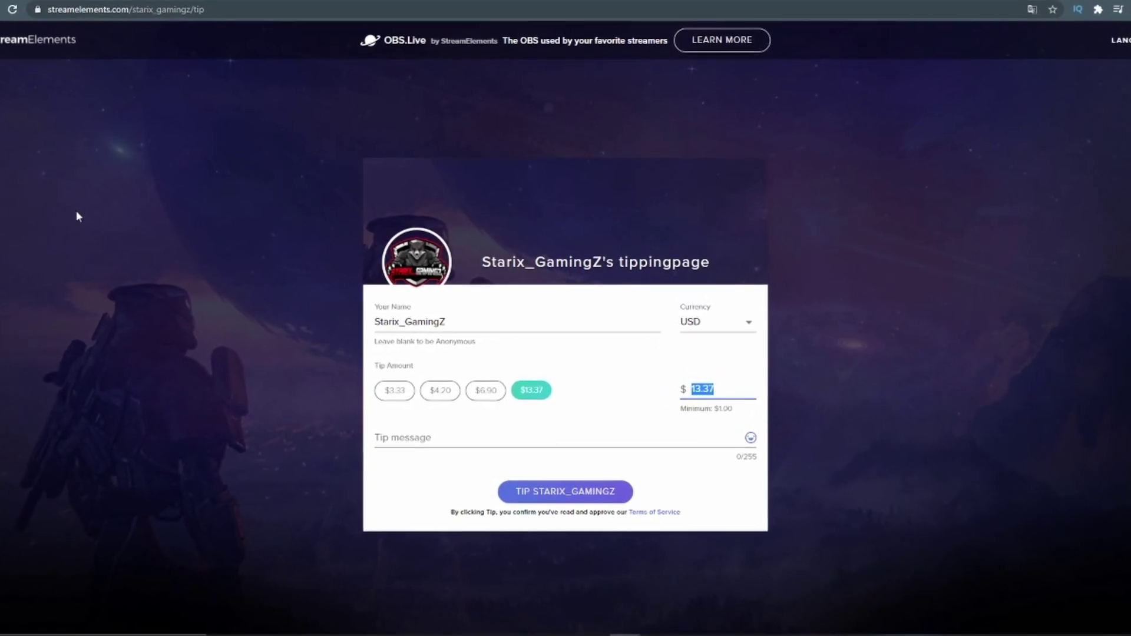
Browse to the rocket logo as a header image, then cancel and keep the current header
click(79, 9)
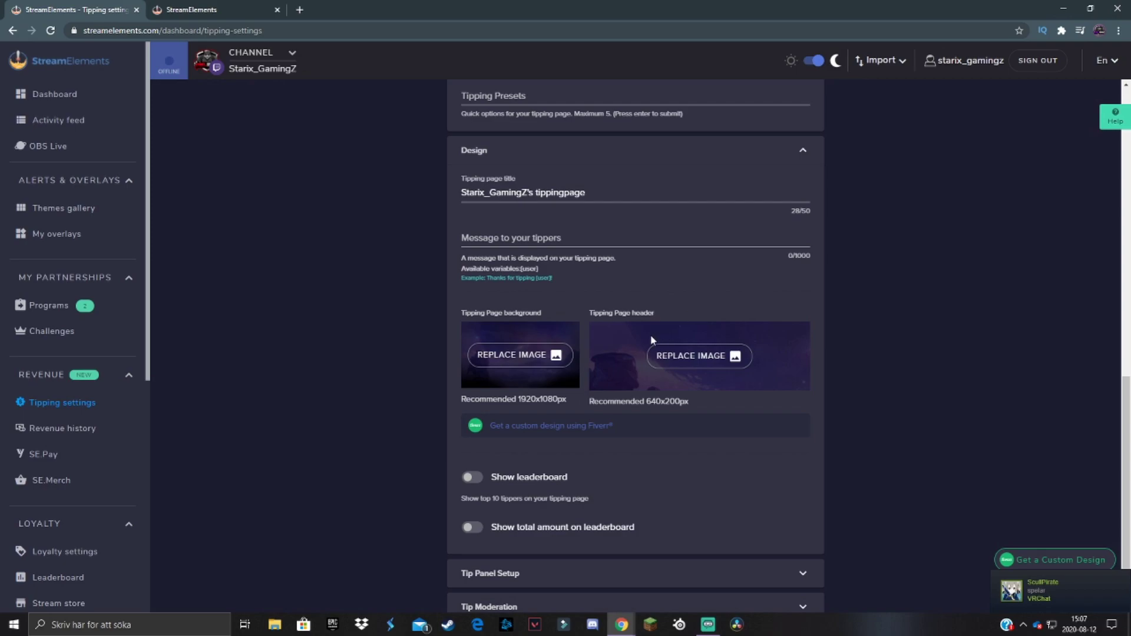
click(495, 370)
click(717, 118)
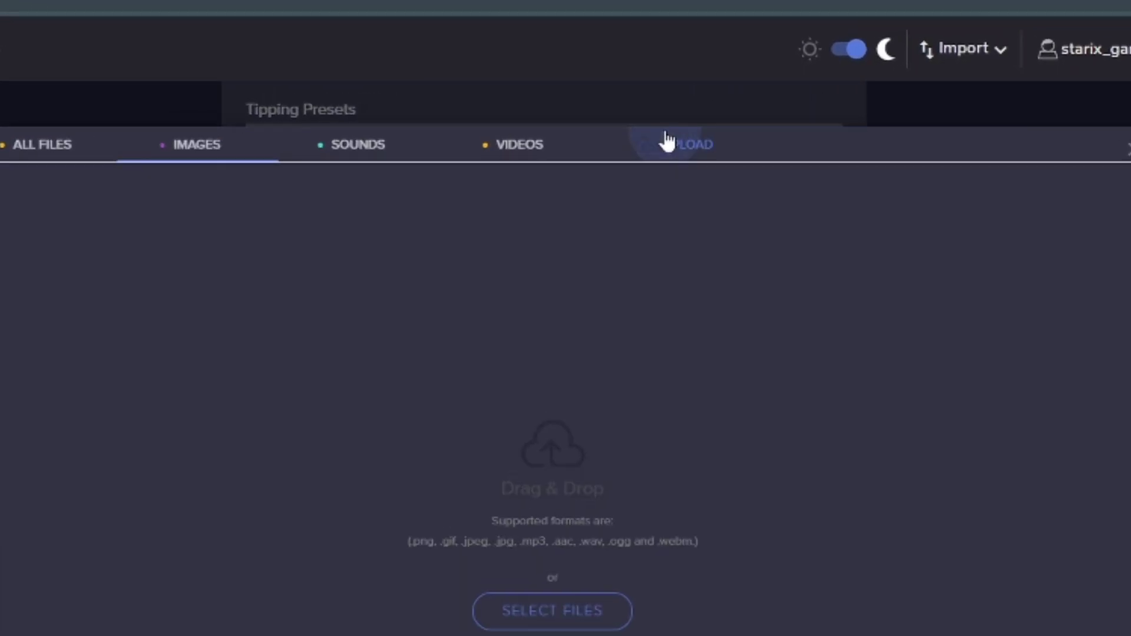
click(641, 391)
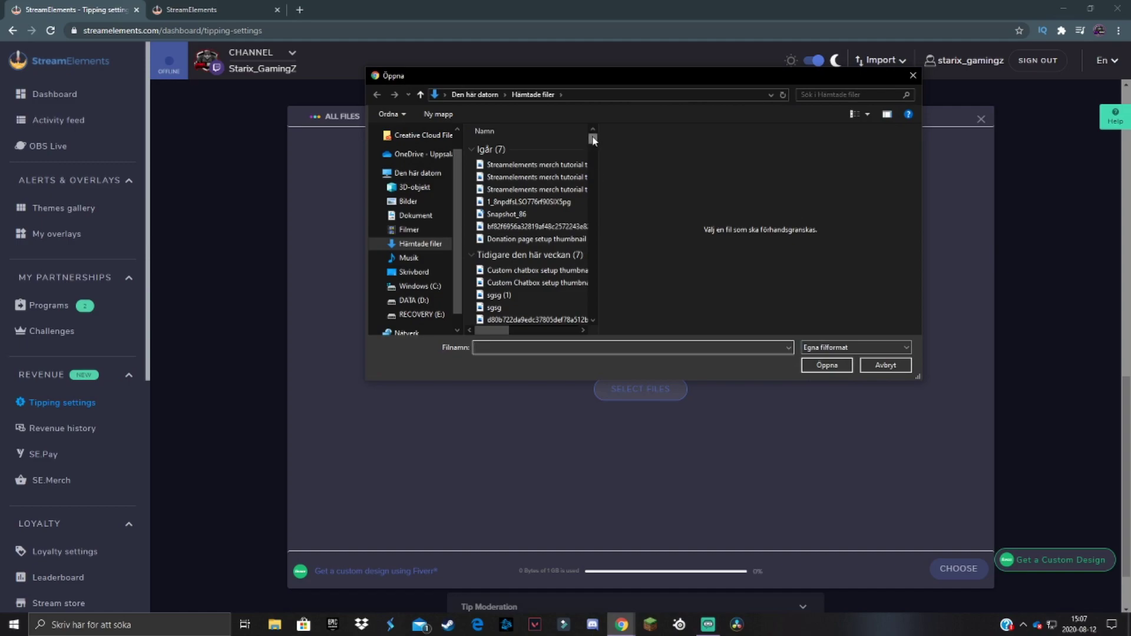
click(530, 201)
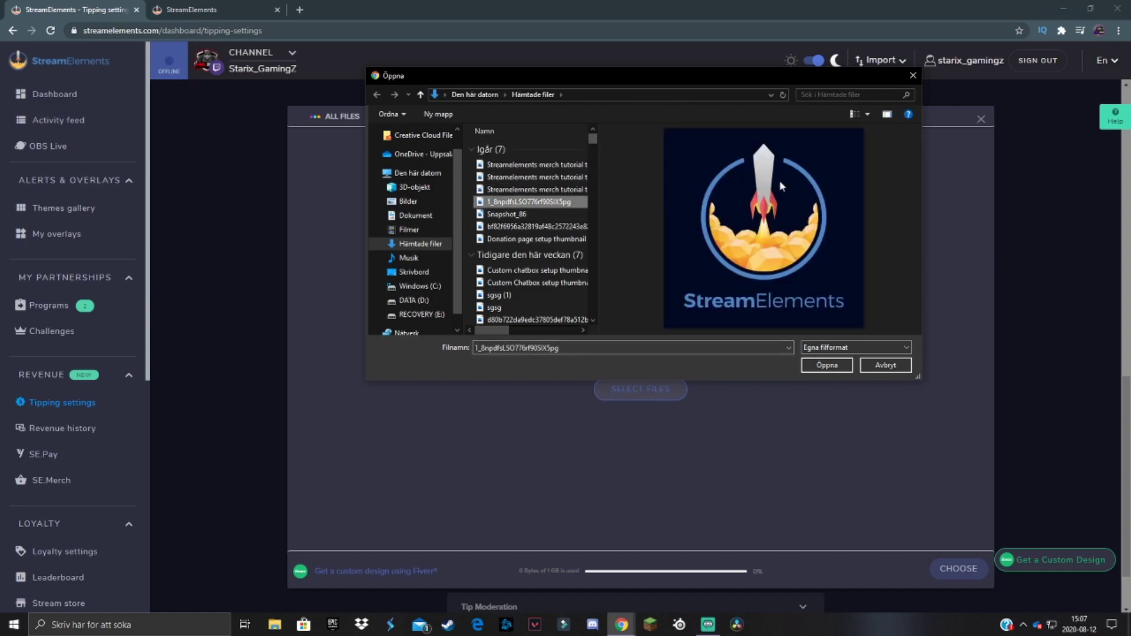
click(912, 76)
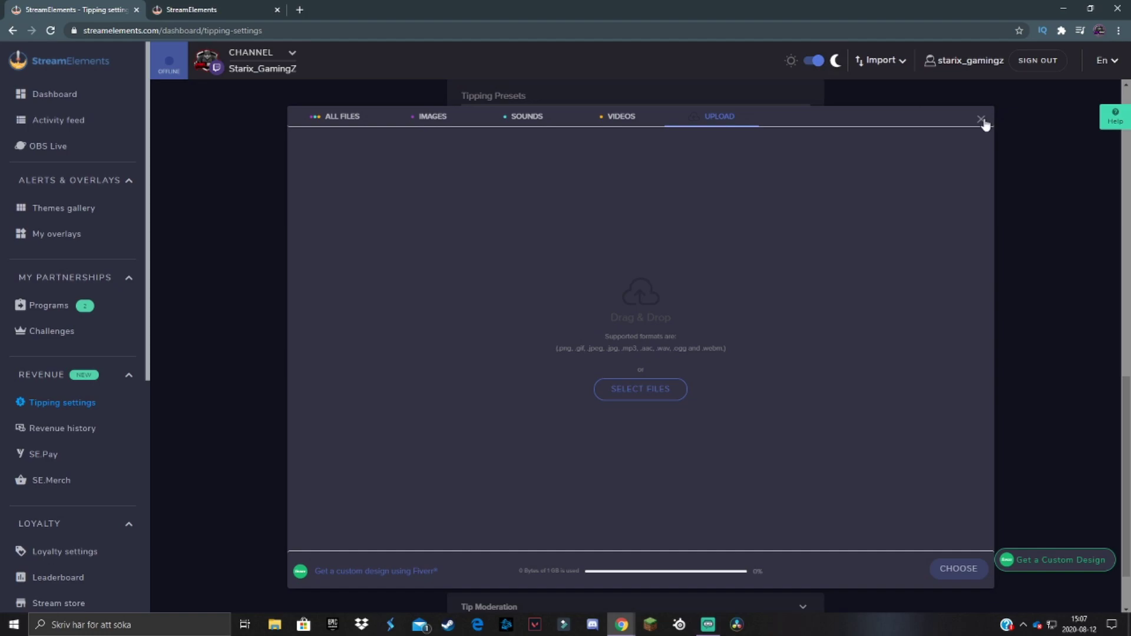
click(983, 119)
scroll(758, 441, down, 1)
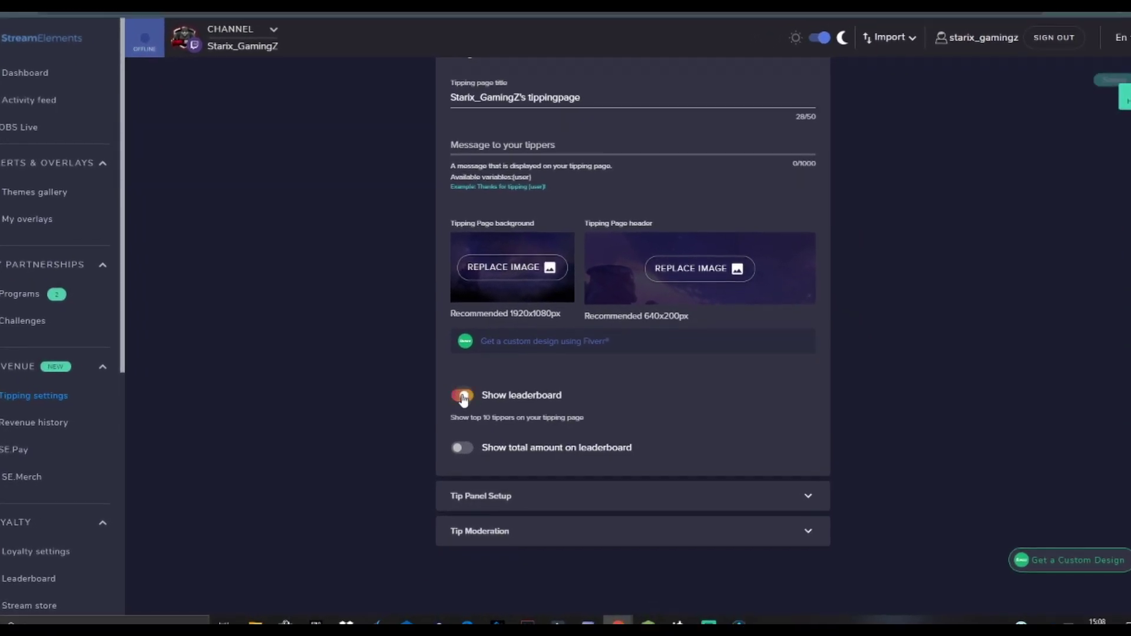
Turn on 'Show leaderboard' and 'Show total amount on leaderboard', then expand Tip Panel Setup
click(471, 403)
click(448, 443)
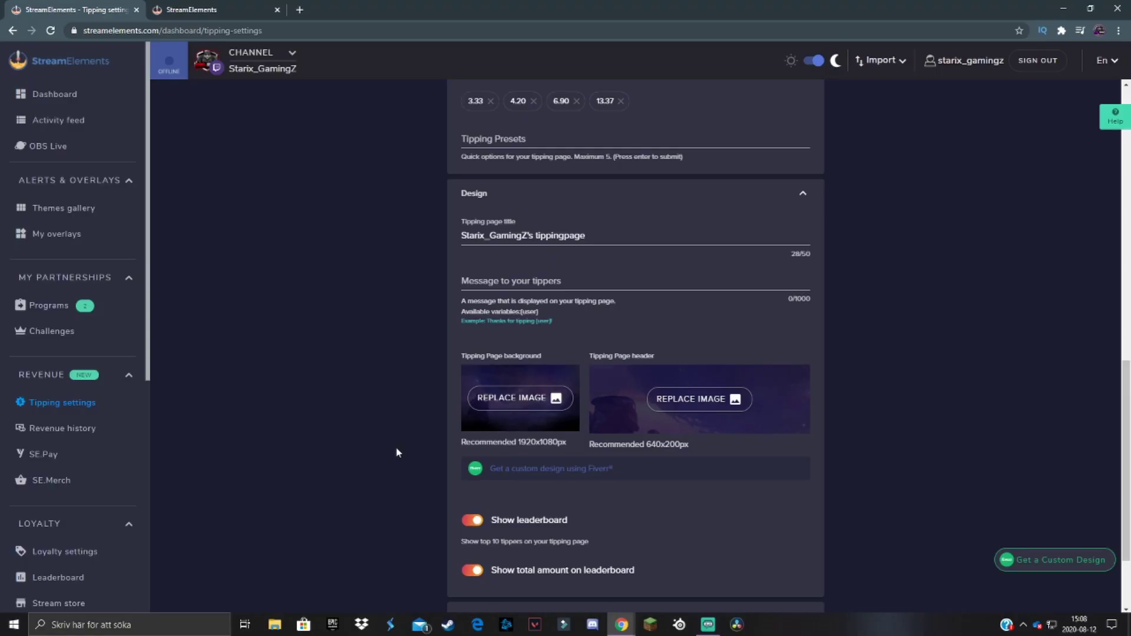
scroll(395, 449, down, 2)
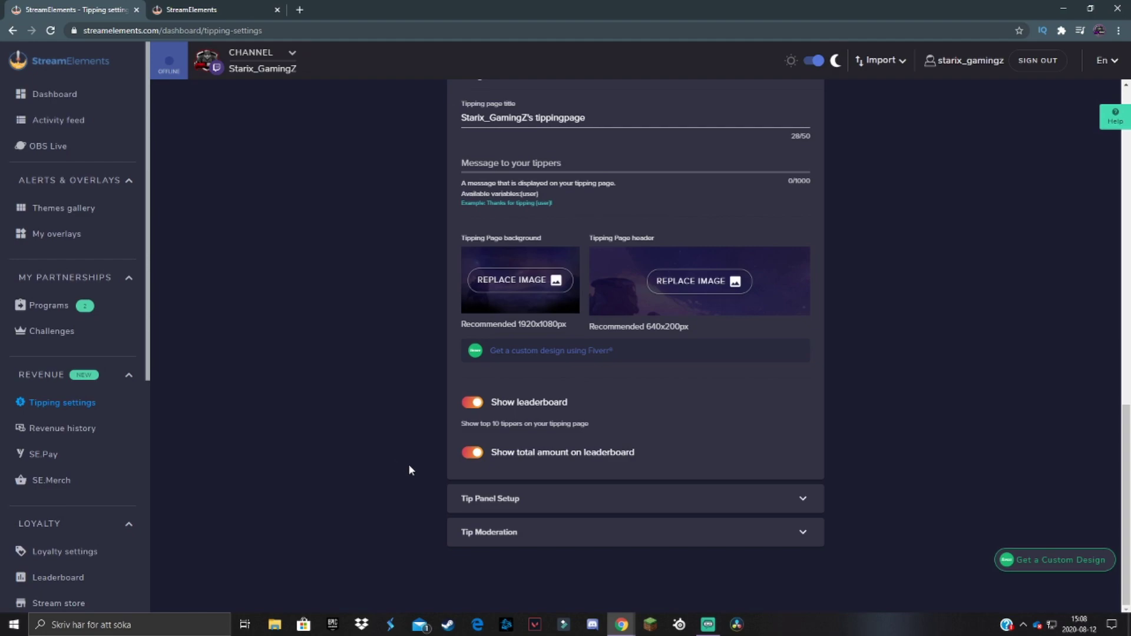
click(491, 500)
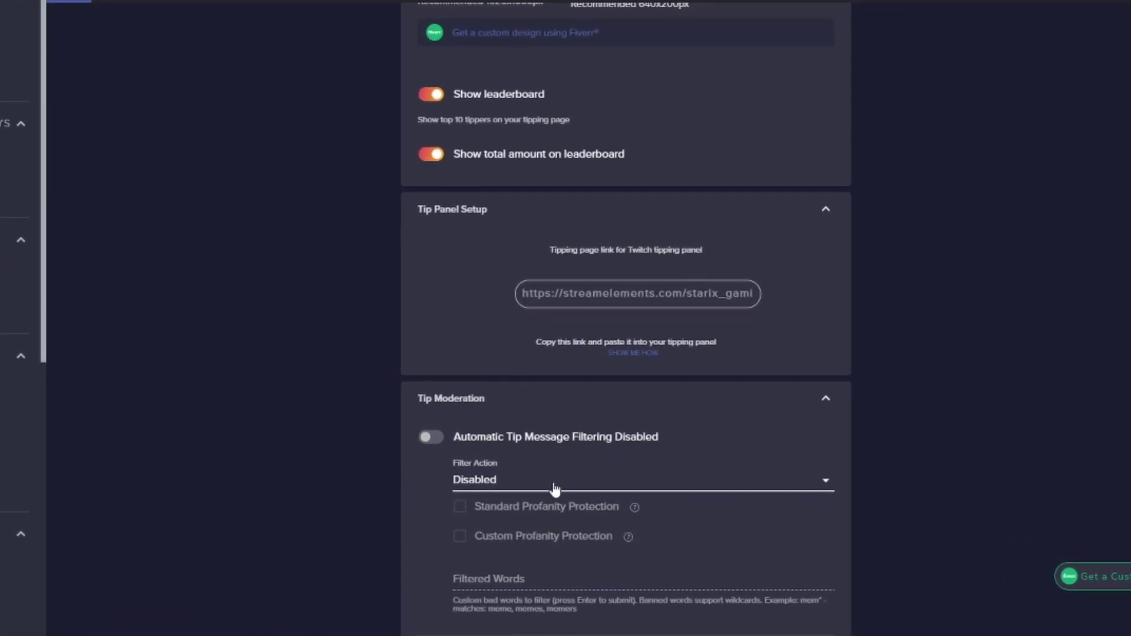
scroll(647, 366, down, 3)
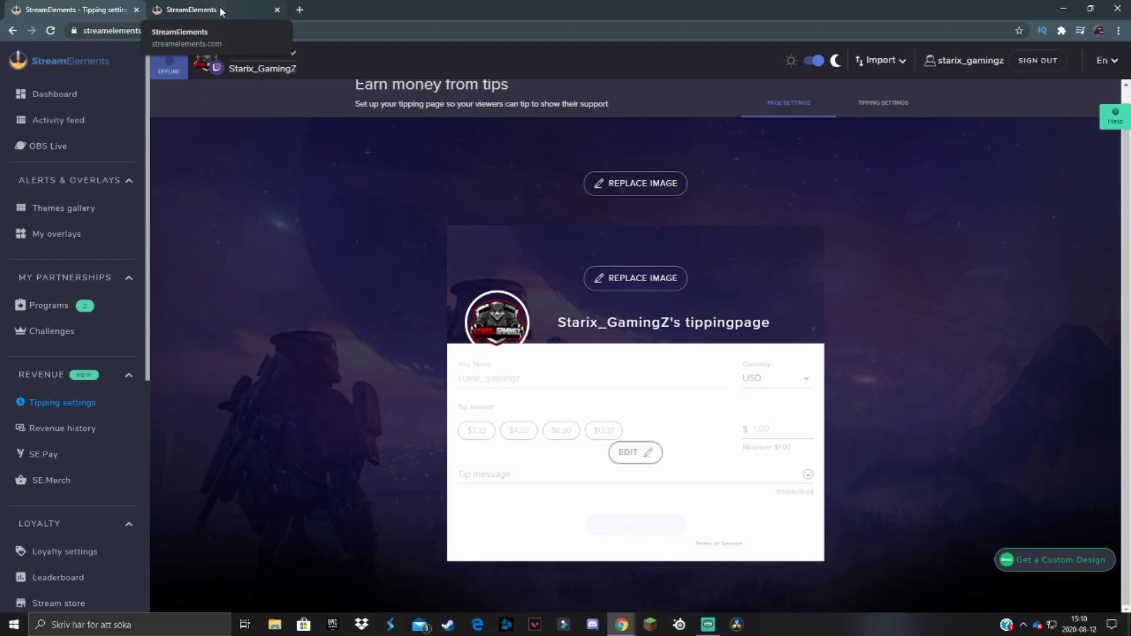
On the public tip page, enter a test name, keep USD, set amount 57474.00, and add a short message
click(220, 10)
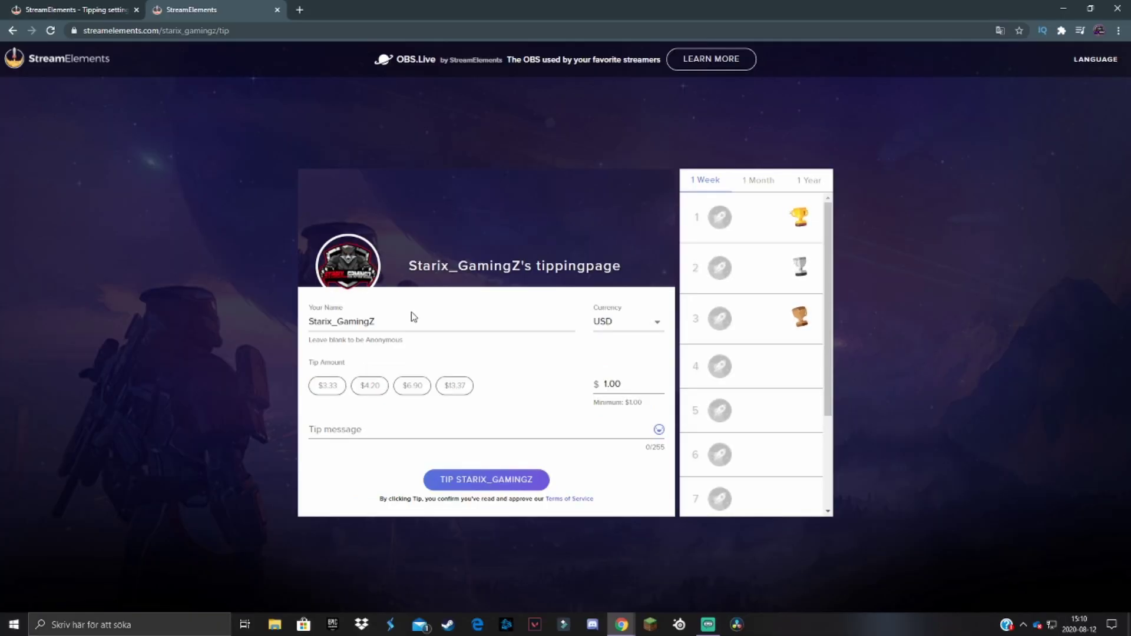
double_click(361, 321)
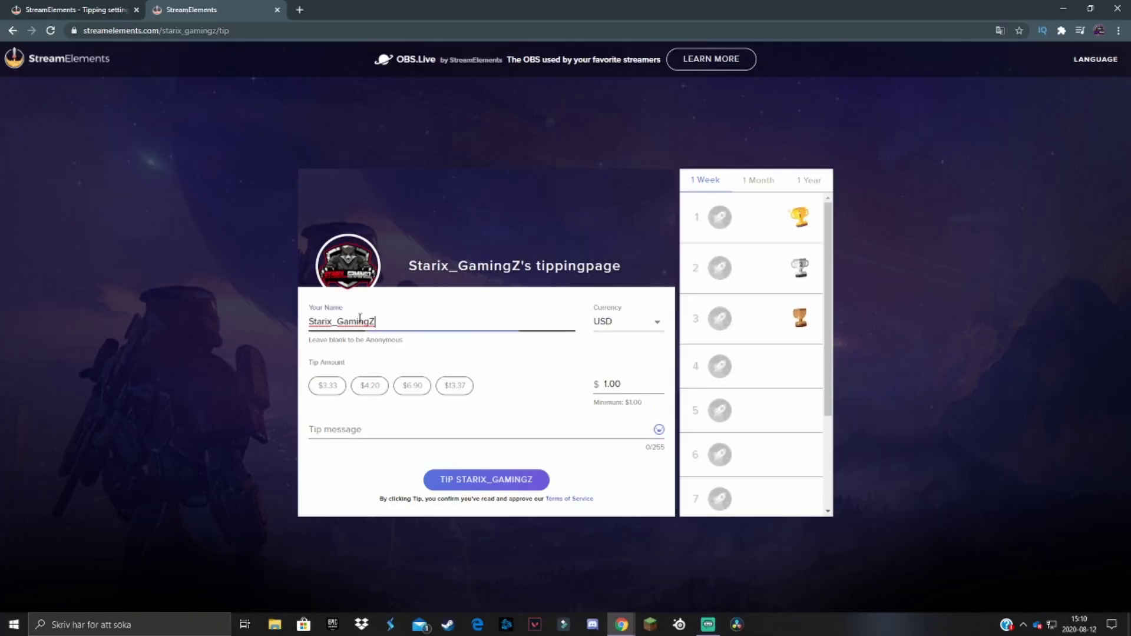
text(hhgerhgr)
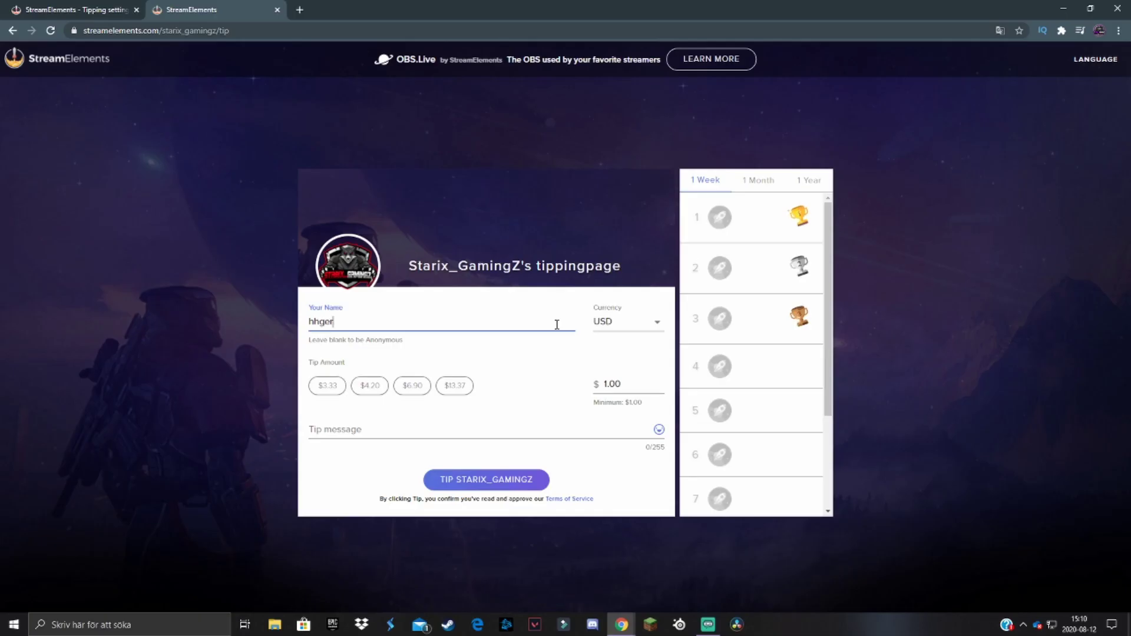
click(631, 321)
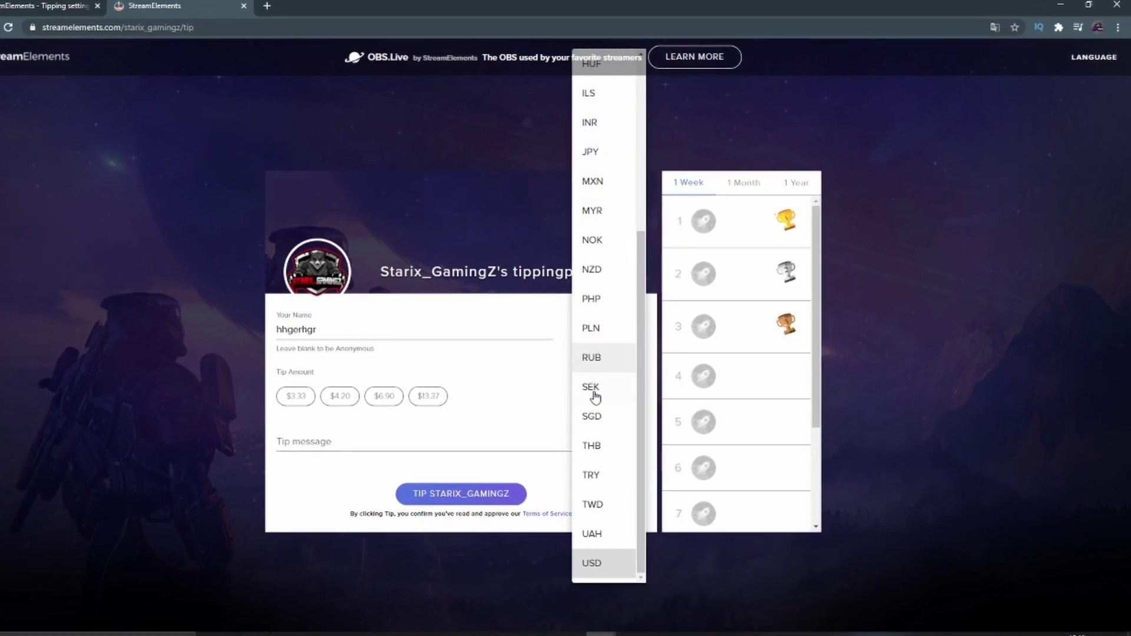
click(517, 362)
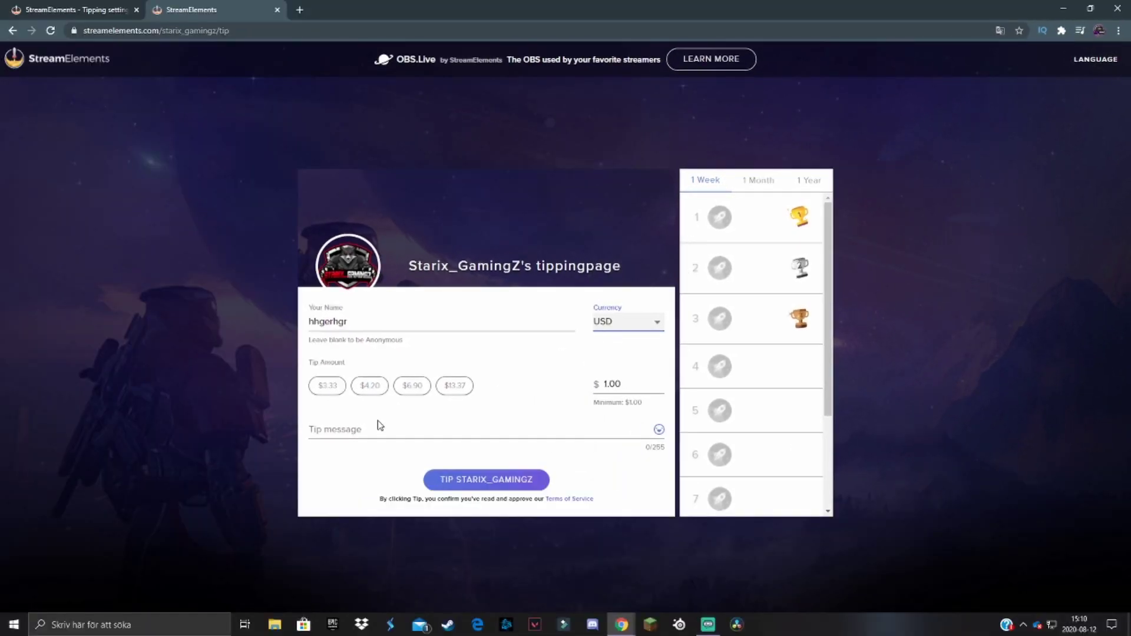
click(494, 446)
double_click(610, 385)
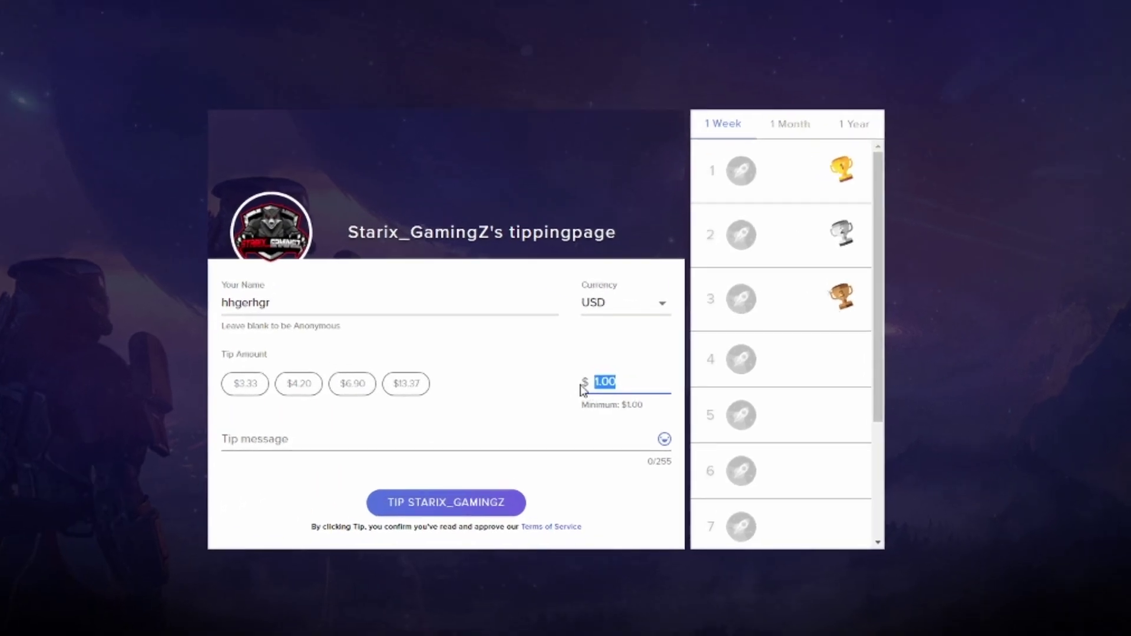
text(57474)
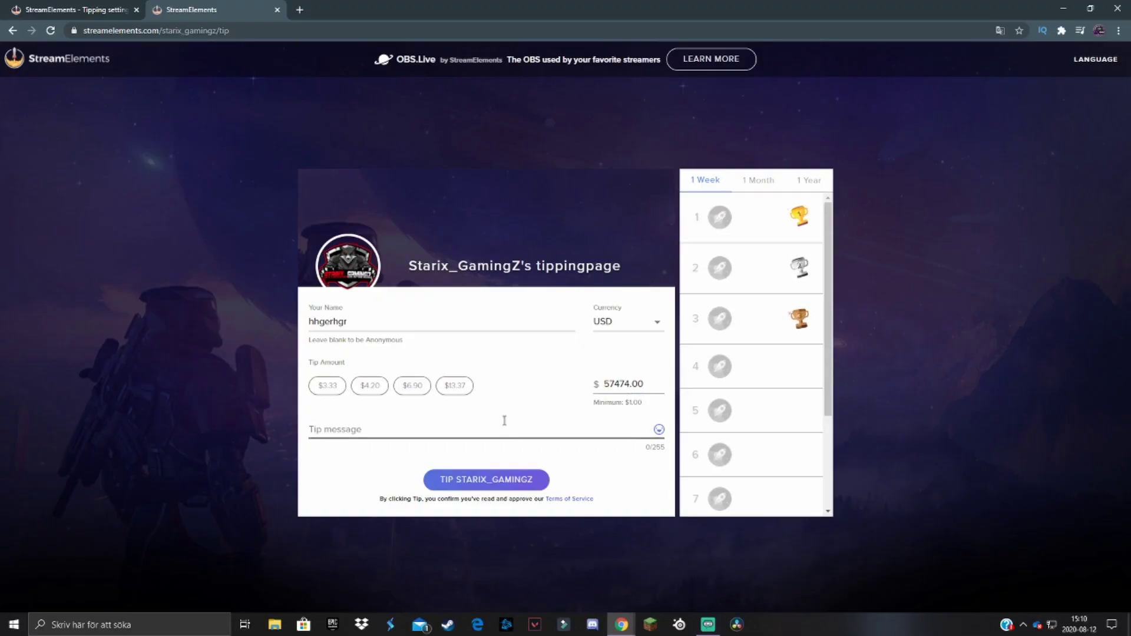
click(443, 429)
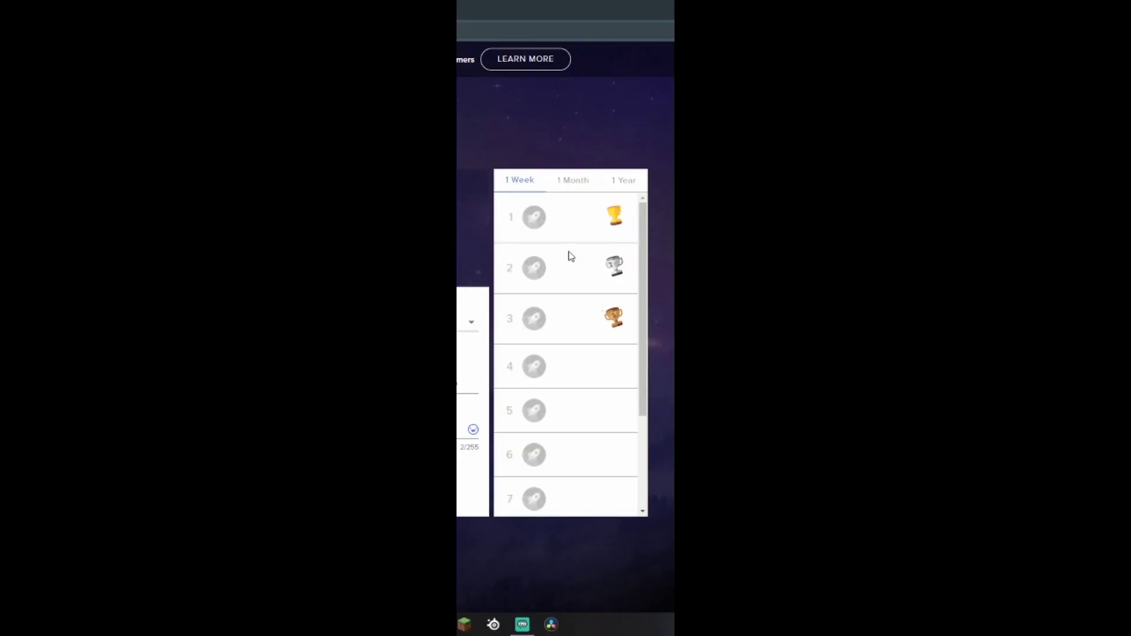
Switch the public tipper leaderboard to its 1 Month rankings
click(574, 182)
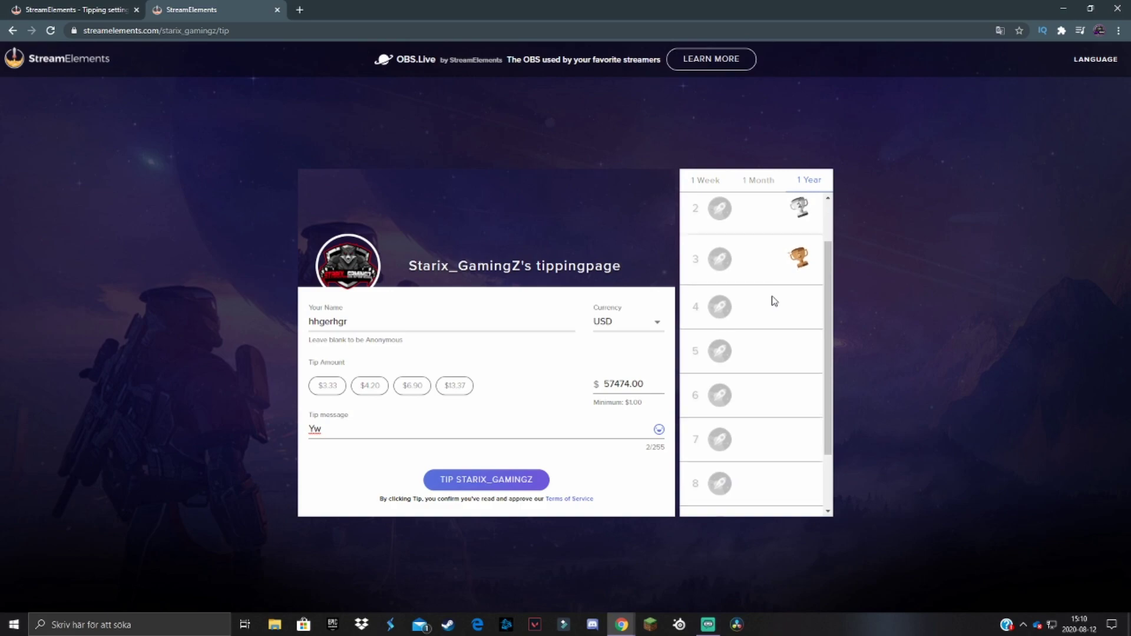
scroll(772, 300, down, 3)
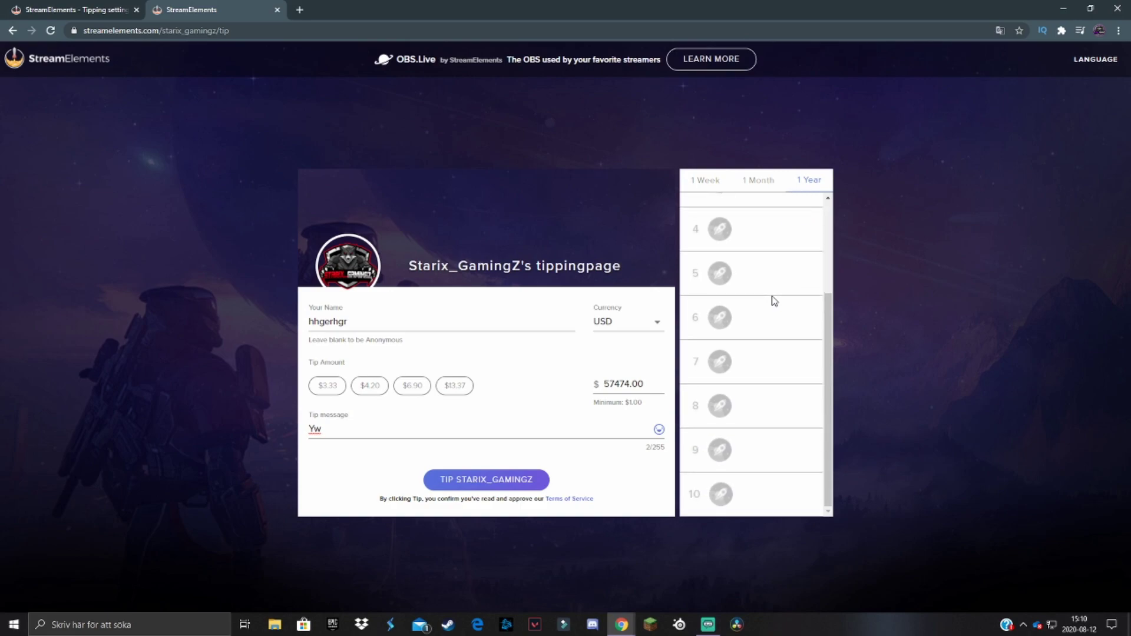